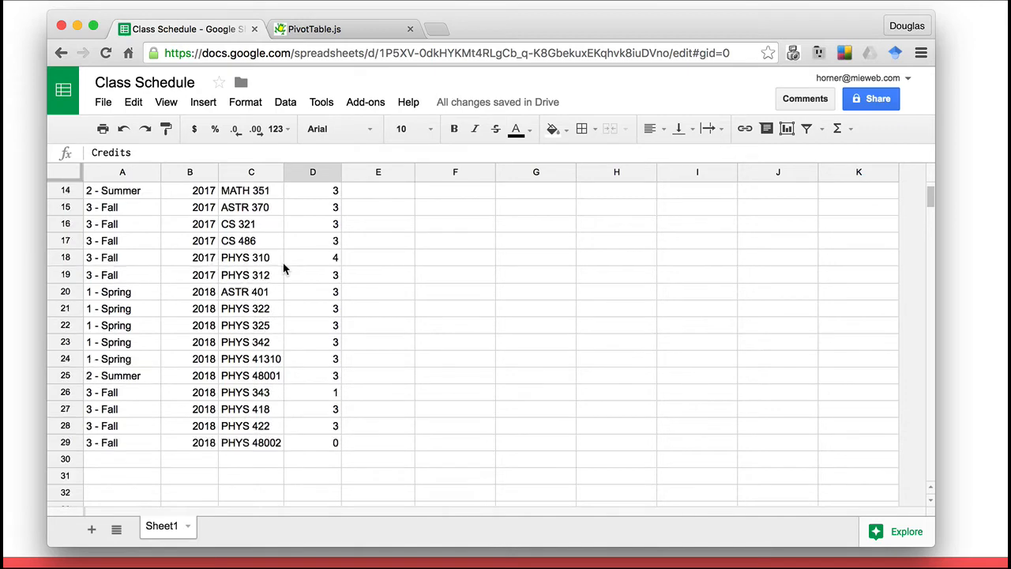
# Step: Freeze the first row of the sheet so the column headings stay in place
pyautogui.click(166, 102)
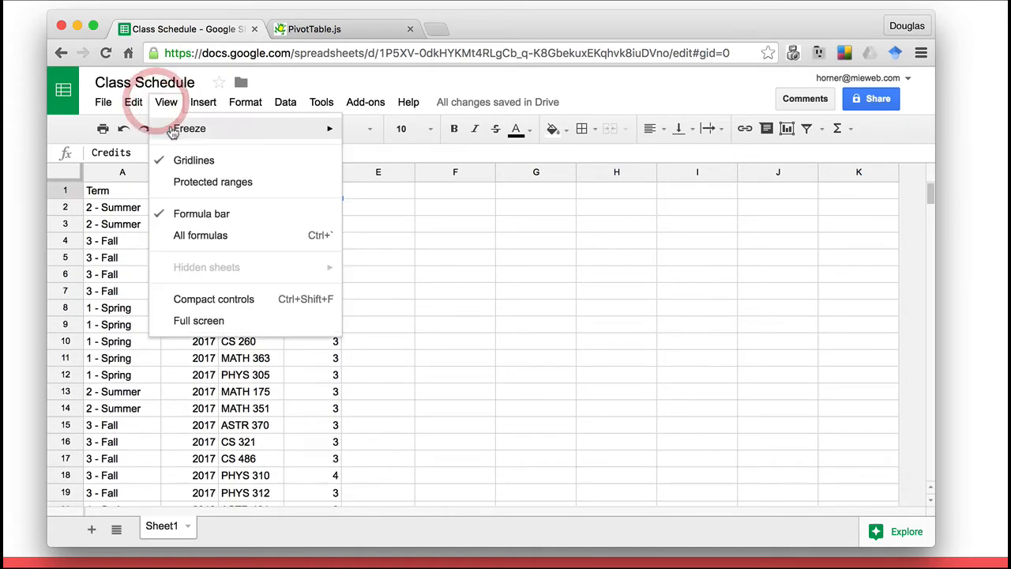
pyautogui.moveTo(312, 128)
pyautogui.click(376, 156)
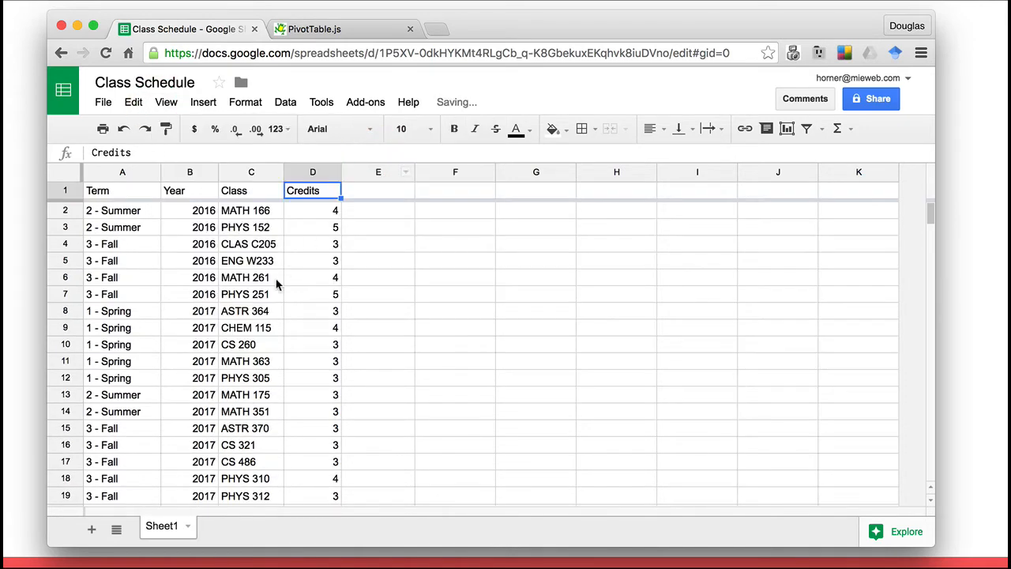
pyautogui.scroll(-3, 277, 284)
pyautogui.scroll(-1, 277, 284)
pyautogui.scroll(3, 273, 268)
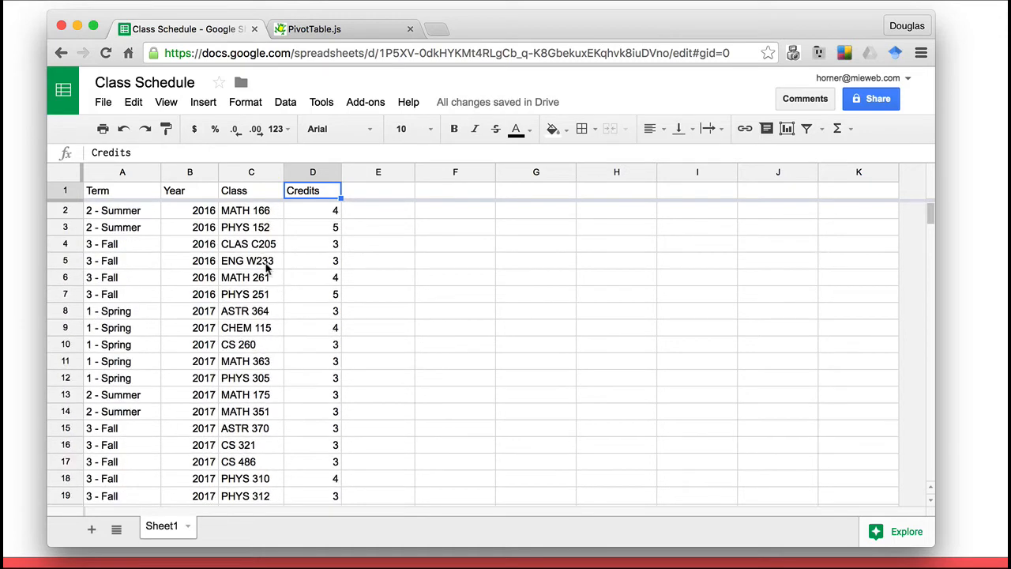
# Step: Turn on a filter for the class data in A1:D29, including the header row
pyautogui.click(124, 197)
pyautogui.moveTo(124, 198); pyautogui.dragTo(340, 510)
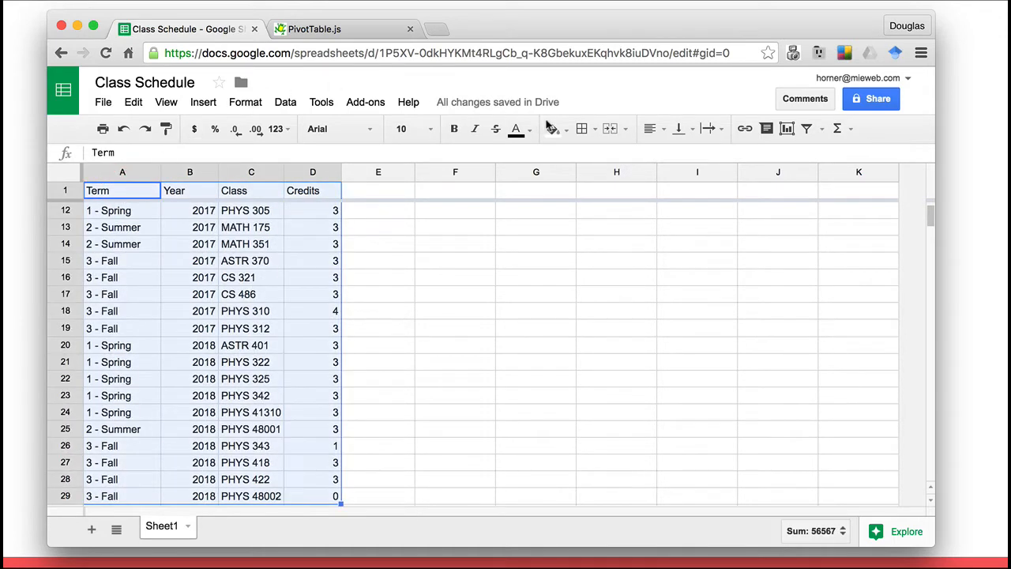
pyautogui.click(806, 128)
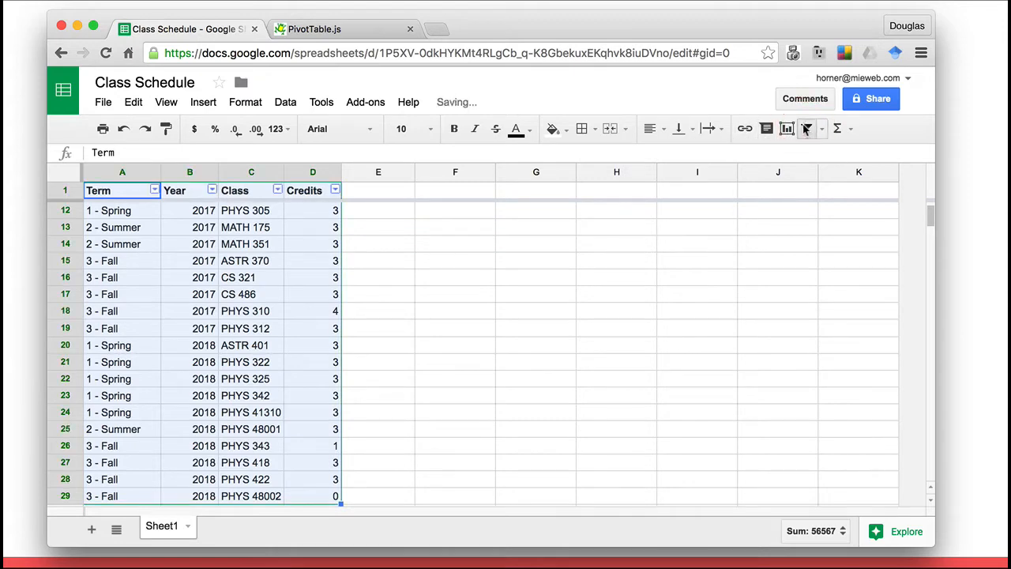
pyautogui.scroll(5, 273, 300)
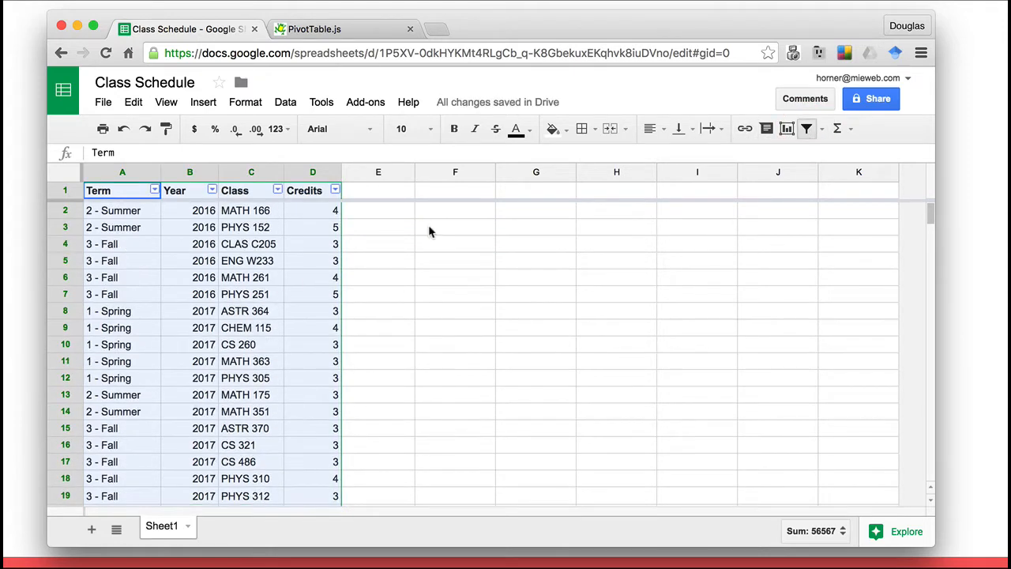
# Step: Enter a formula in cell F1 that sums the Credits column, =SUM(D1:D29)
pyautogui.click(437, 196)
pyautogui.write('=SUM(')
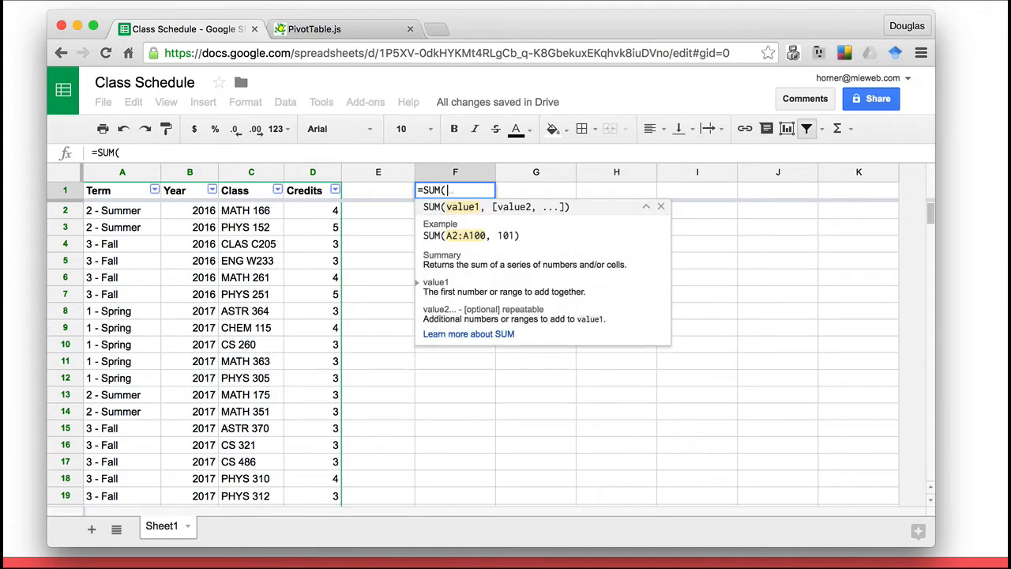
pyautogui.press('Left')
pyautogui.press('Left')
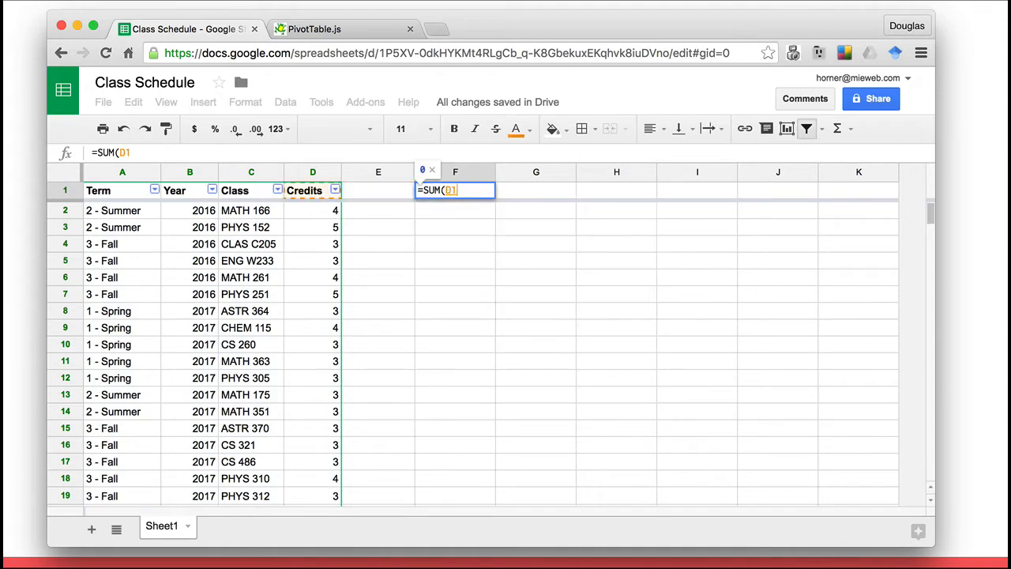
pyautogui.press('super+shift+Down')
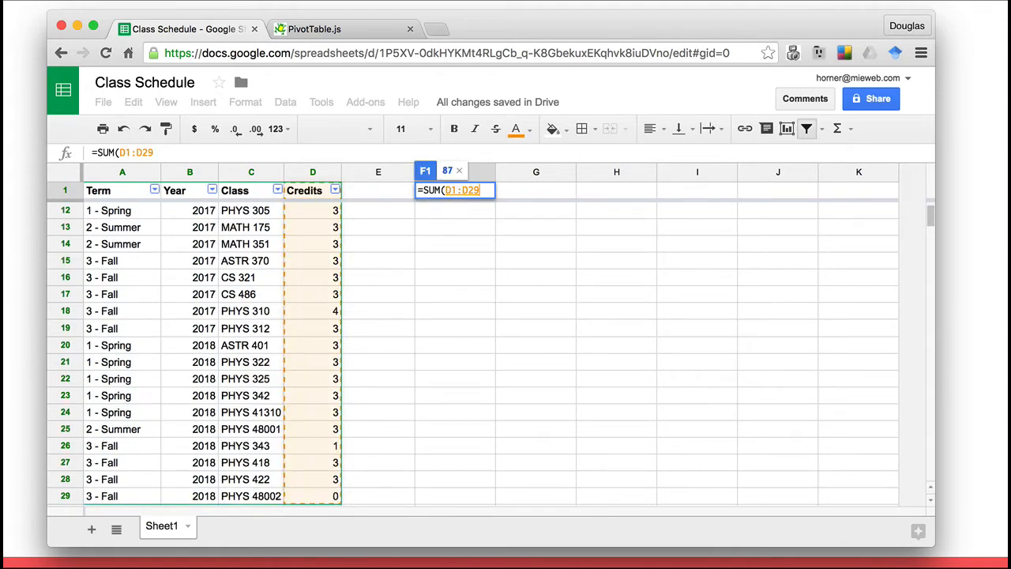
pyautogui.press('Return')
# Step: Label cell E1 "SUM:" and right-align it
pyautogui.press('Up')
pyautogui.press('Left')
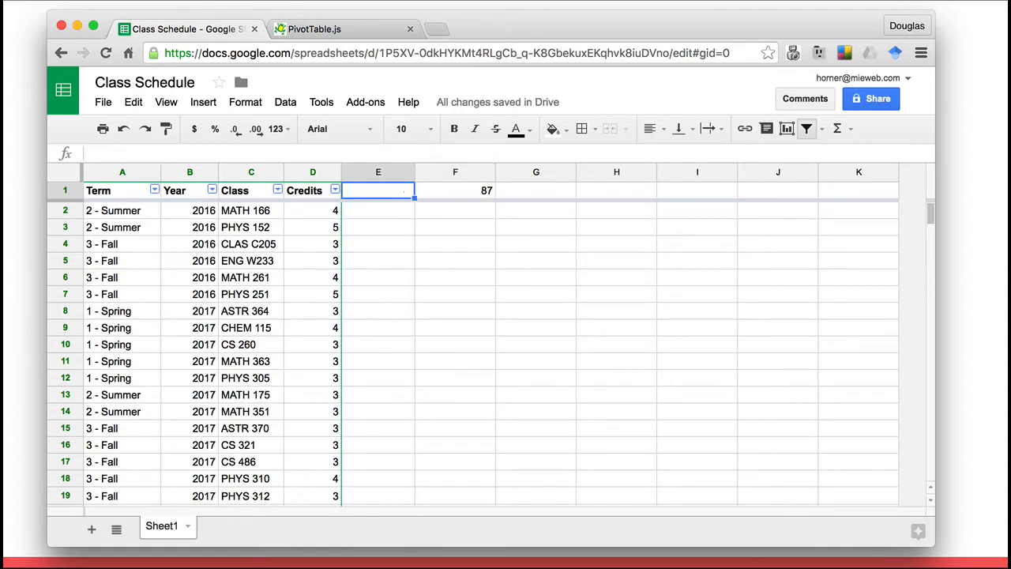
pyautogui.write('SUM:')
pyautogui.press('Return')
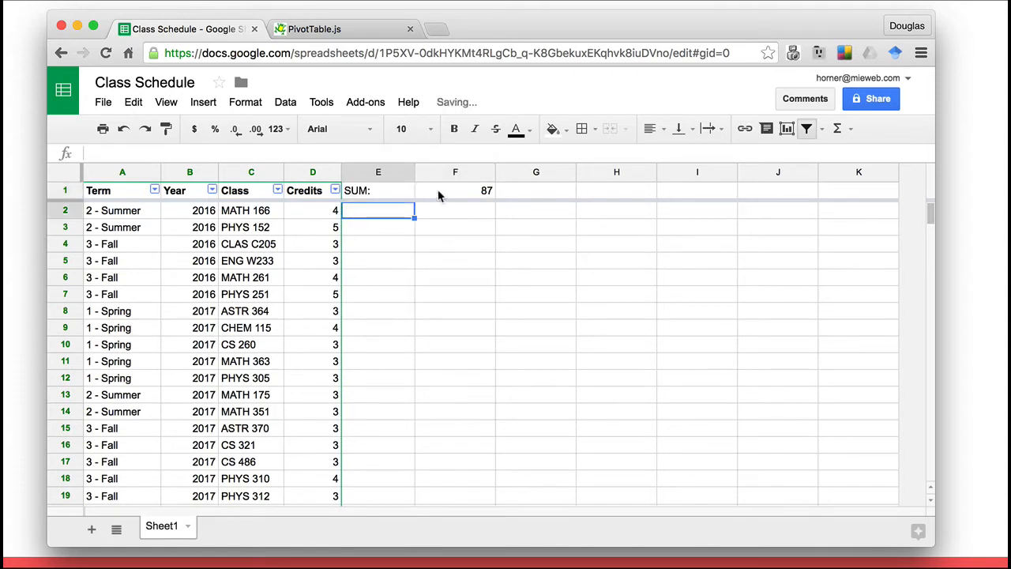
pyautogui.click(382, 195)
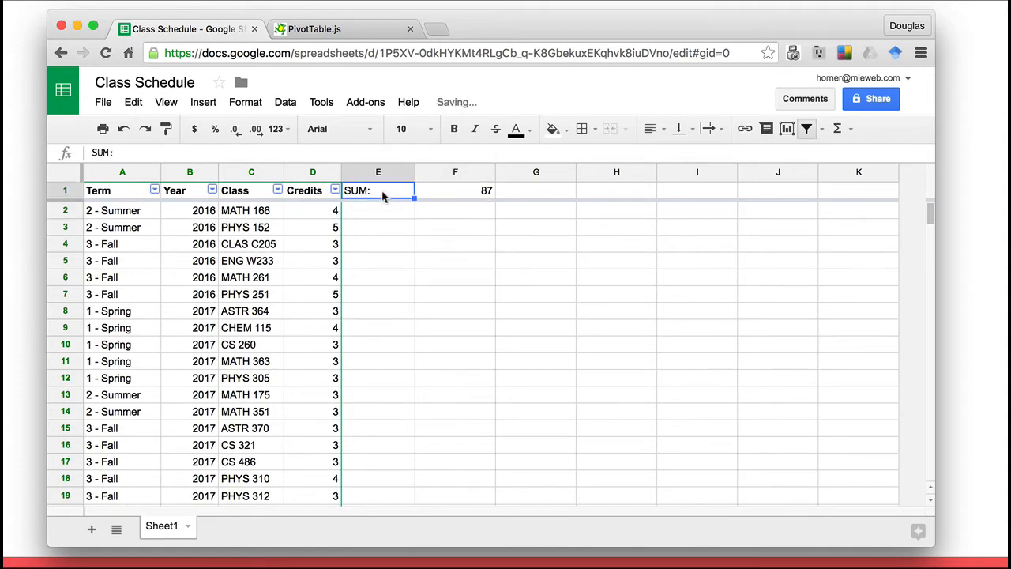
pyautogui.click(660, 134)
pyautogui.click(697, 156)
# Step: Label cell H1 "SUBTOTAL:" and right-align it
pyautogui.click(553, 196)
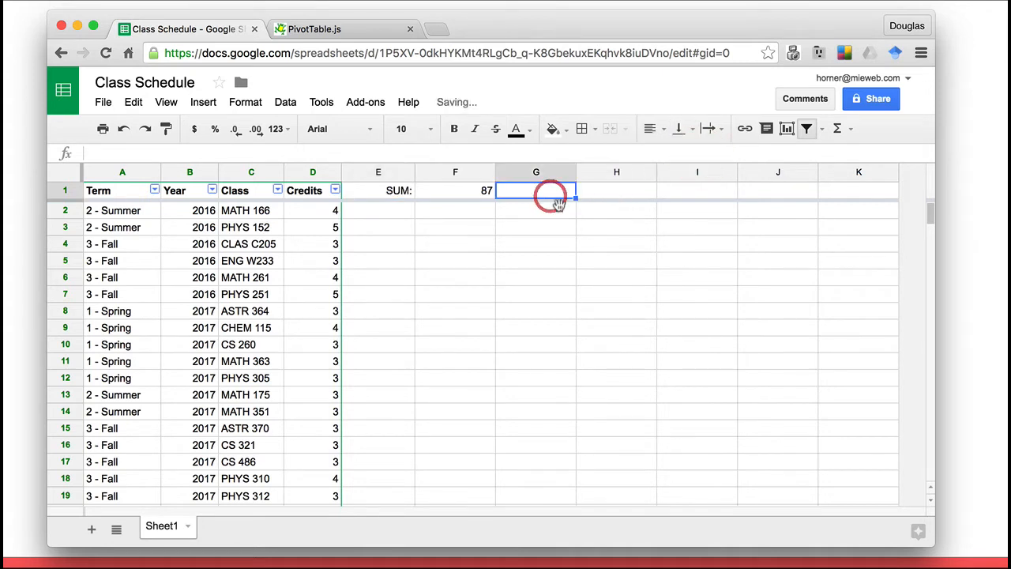
pyautogui.click(601, 195)
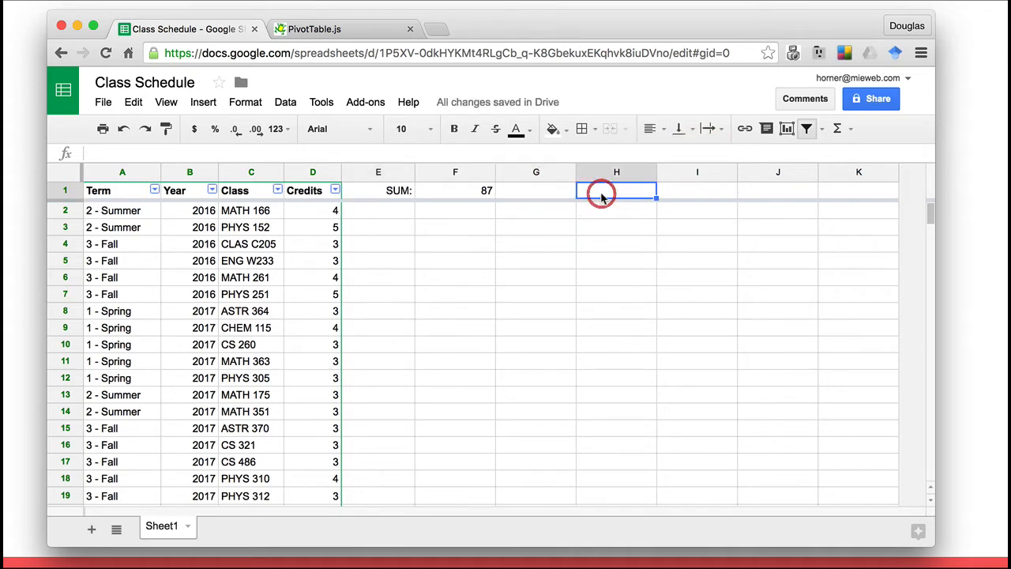
pyautogui.write('SUBTOTAL')
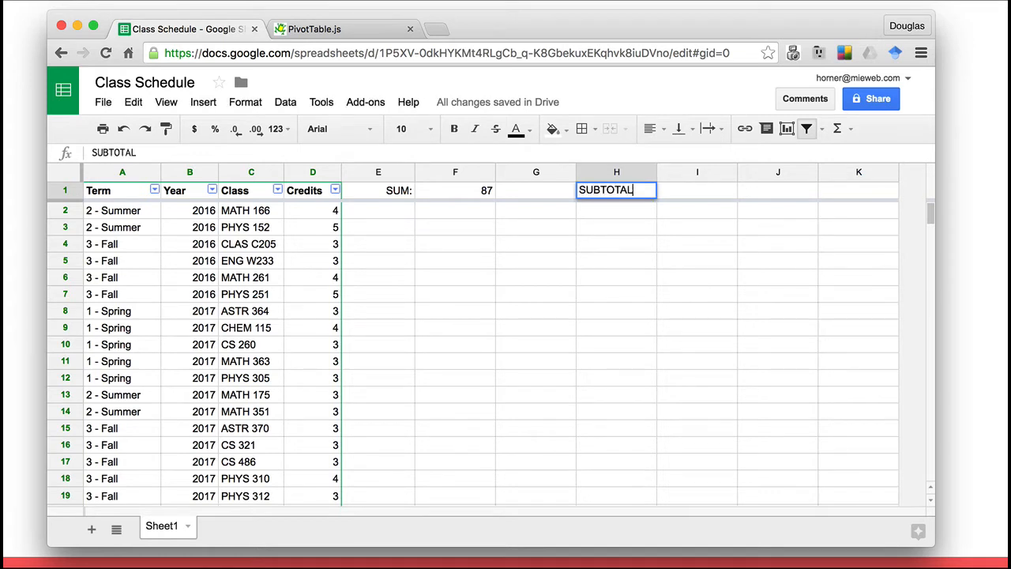
pyautogui.write(':')
pyautogui.press('Return')
pyautogui.press('Up')
pyautogui.press('Right')
pyautogui.press('Left')
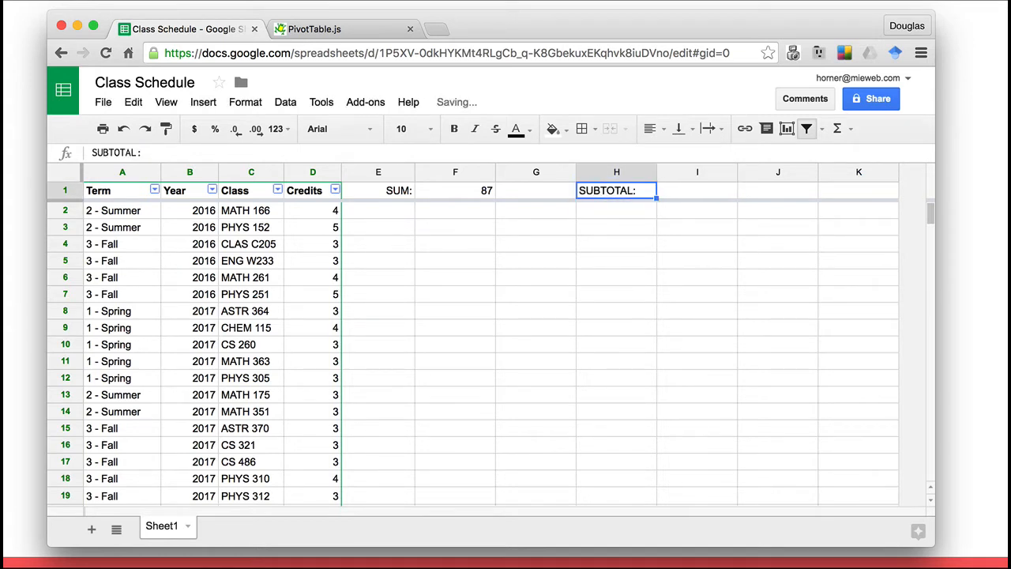
pyautogui.click(652, 129)
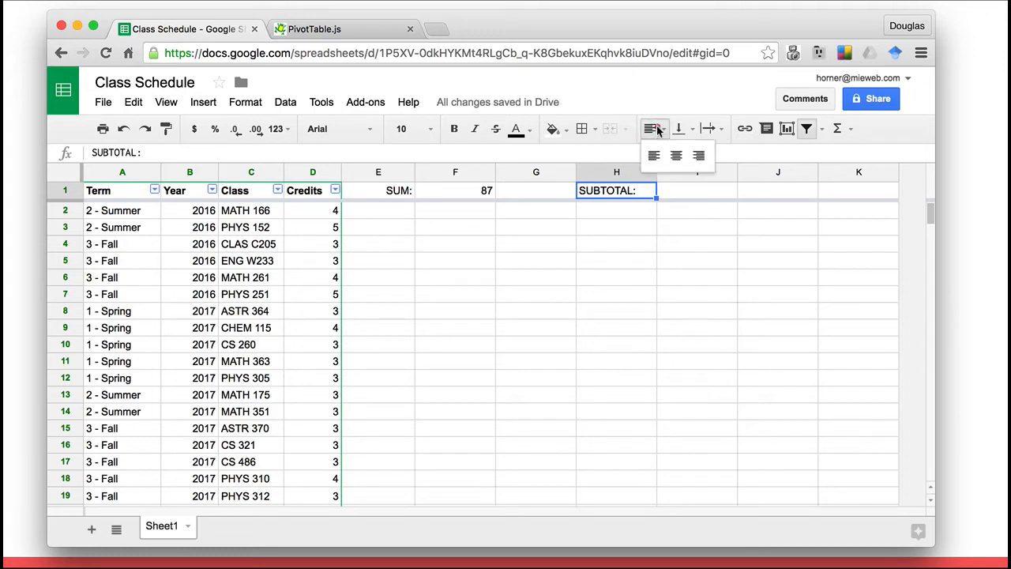
pyautogui.click(699, 158)
# Step: Begin a SUBTOTAL formula in cell I1 and look up the function code for SUM in the function's help article
pyautogui.click(672, 192)
pyautogui.write('=SUM')
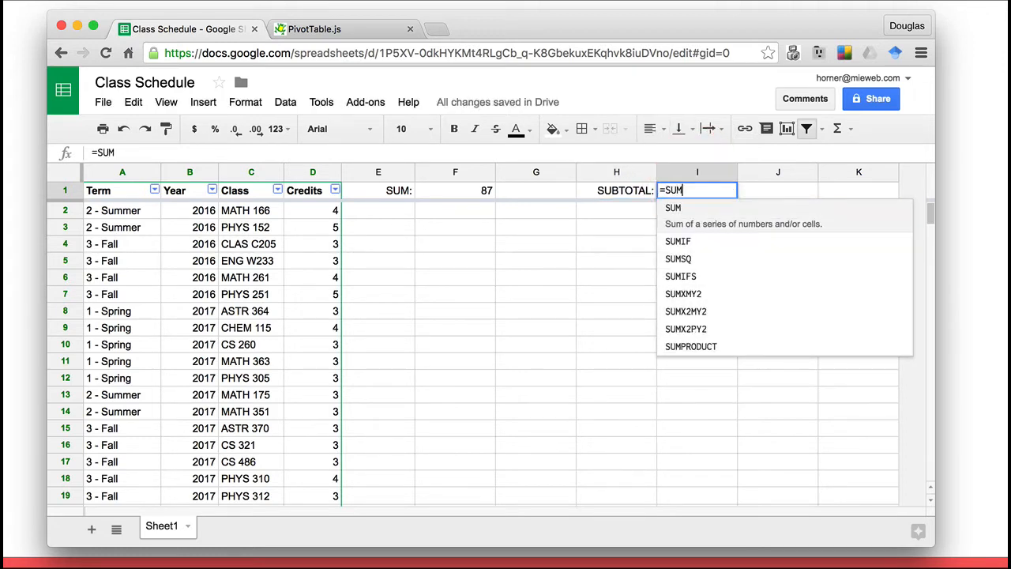
pyautogui.press('BackSpace')
pyautogui.write('BTOT')
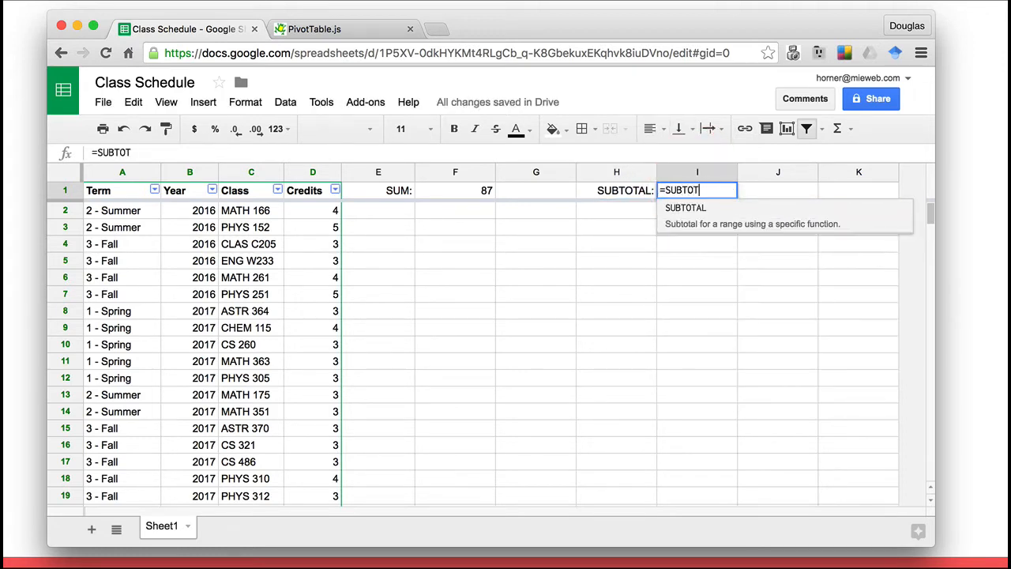
pyautogui.write('AL(')
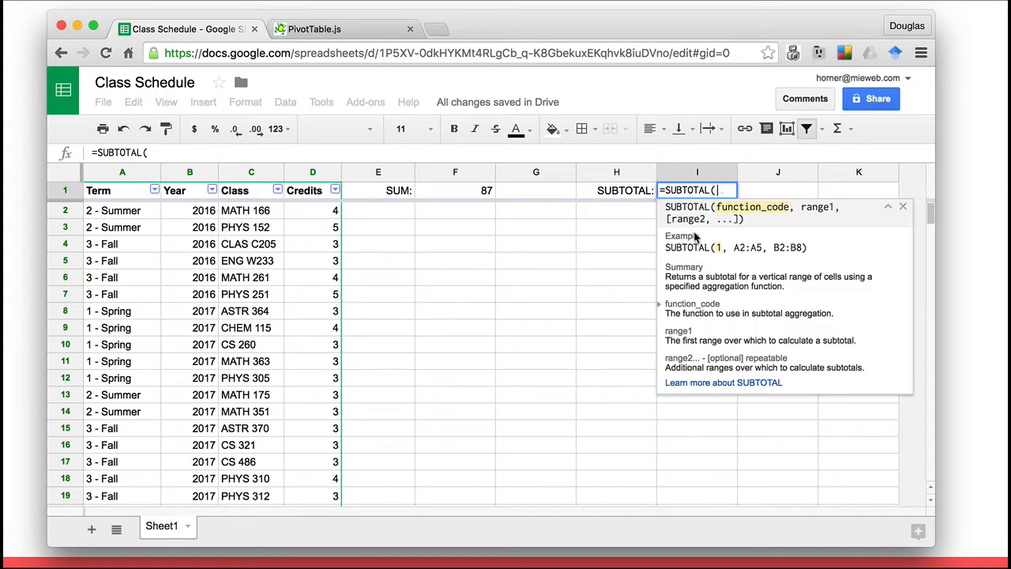
pyautogui.click(713, 383)
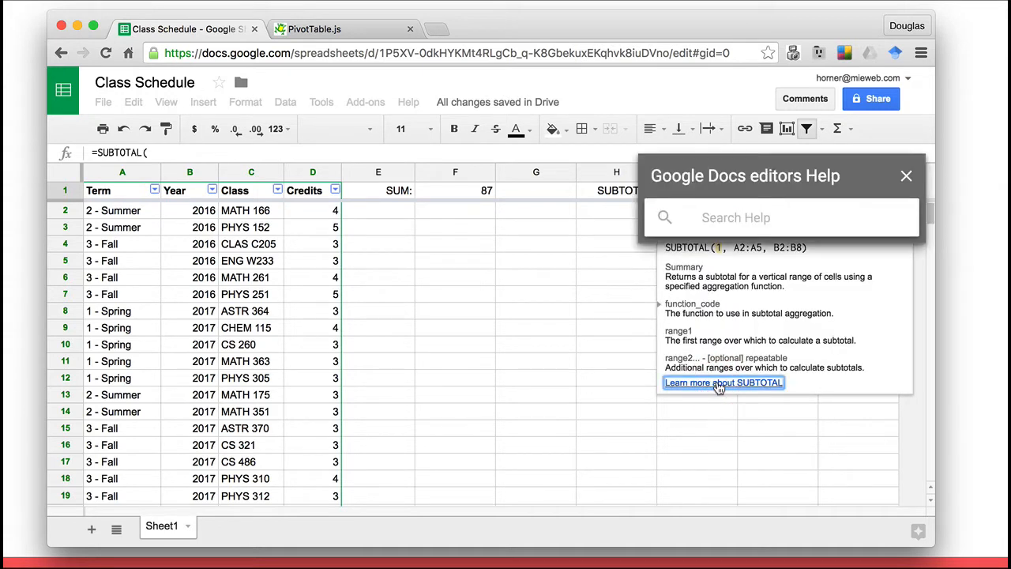
pyautogui.scroll(-3, 802, 353)
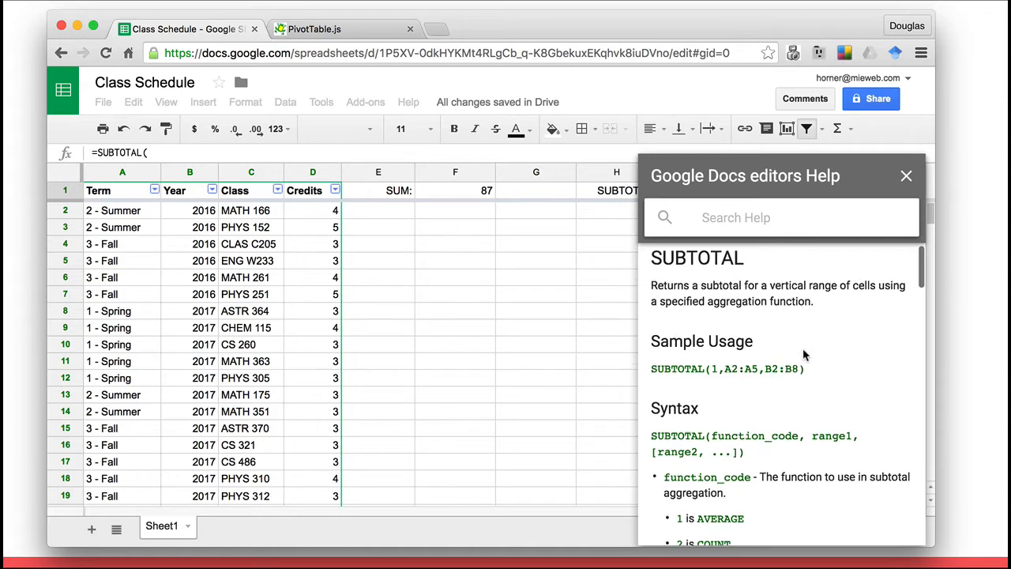
pyautogui.scroll(-5, 804, 355)
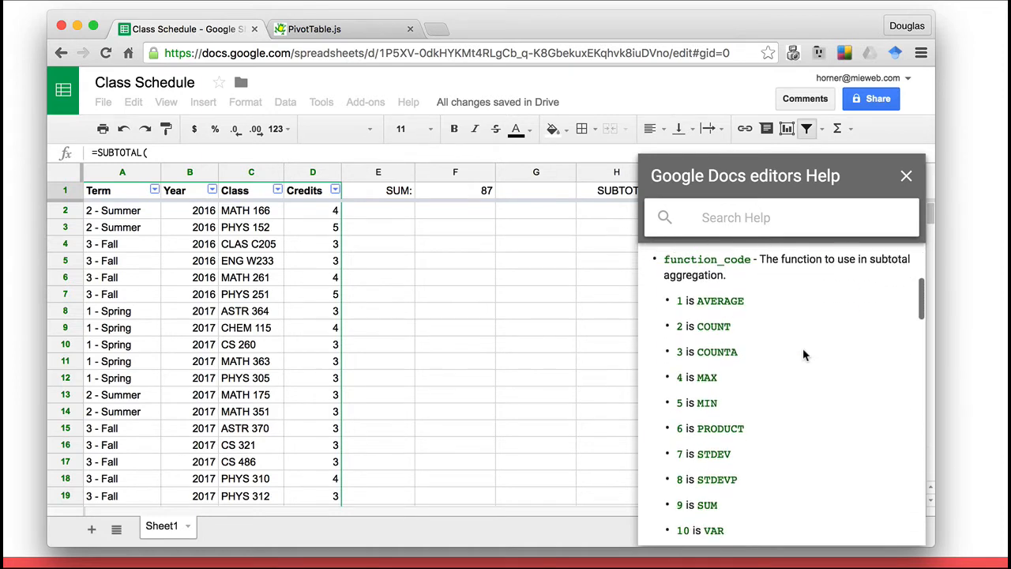
pyautogui.moveTo(676, 461); pyautogui.dragTo(719, 461)
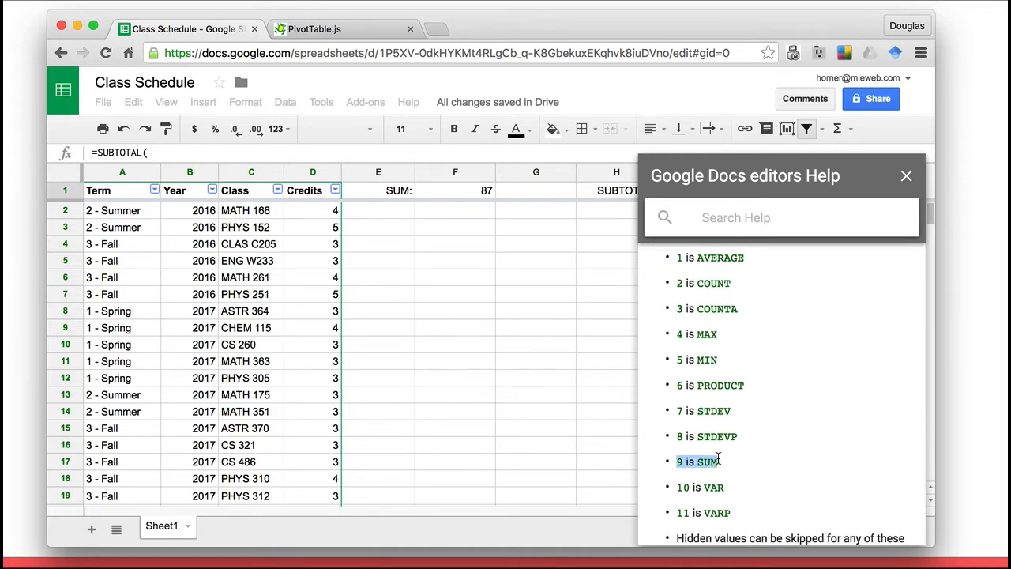
pyautogui.click(905, 175)
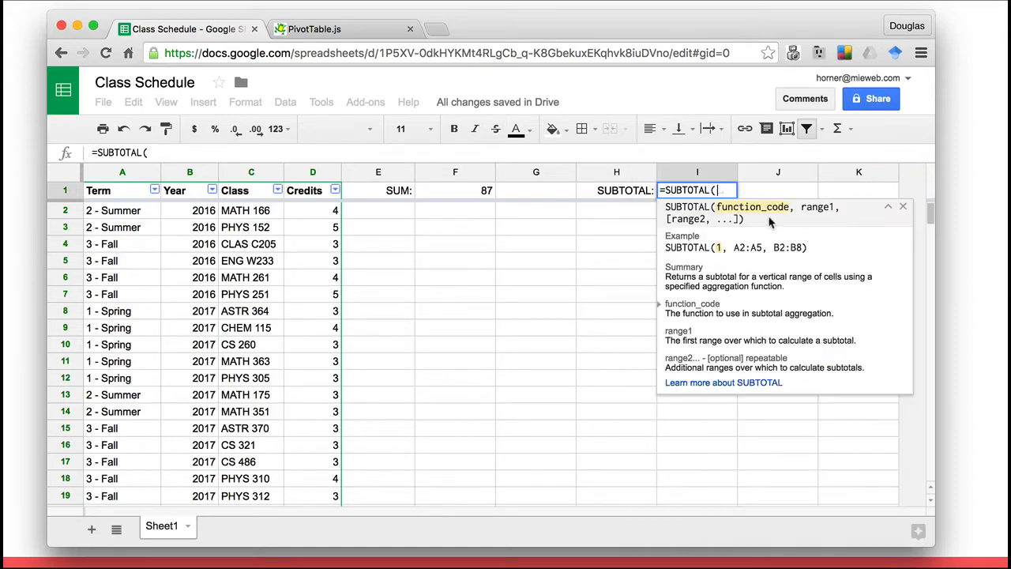
# Step: Complete the formula in I1 with function code 9 and the Credits range, as =SUBTOTAL(9,D1:D29)
pyautogui.write('9,')
pyautogui.click(314, 192)
pyautogui.hotkey('shift', 'Down')
pyautogui.hotkey('shift', 'Down')
pyautogui.press('super+shift+Down')
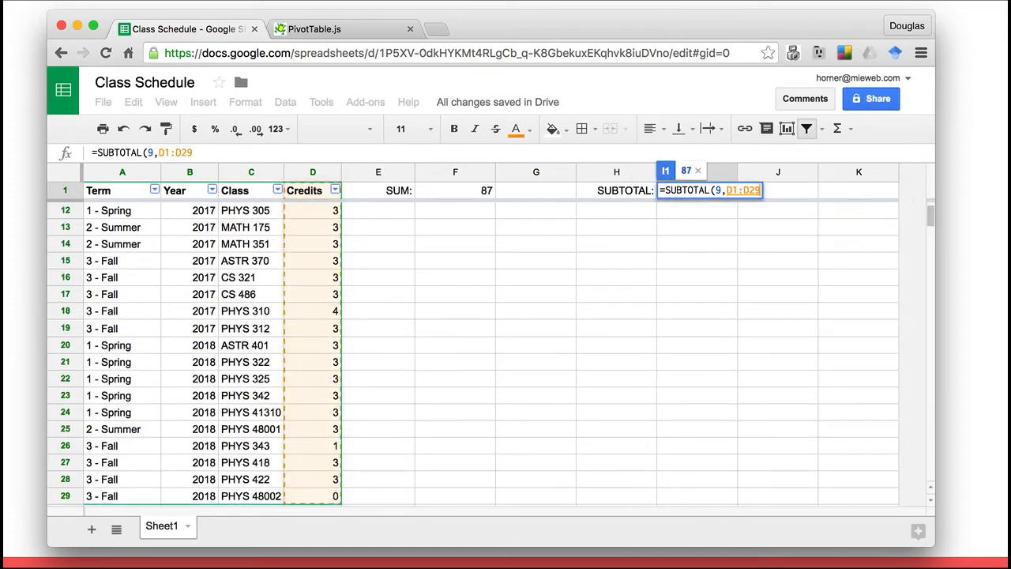
pyautogui.press('Return')
pyautogui.press('Up')
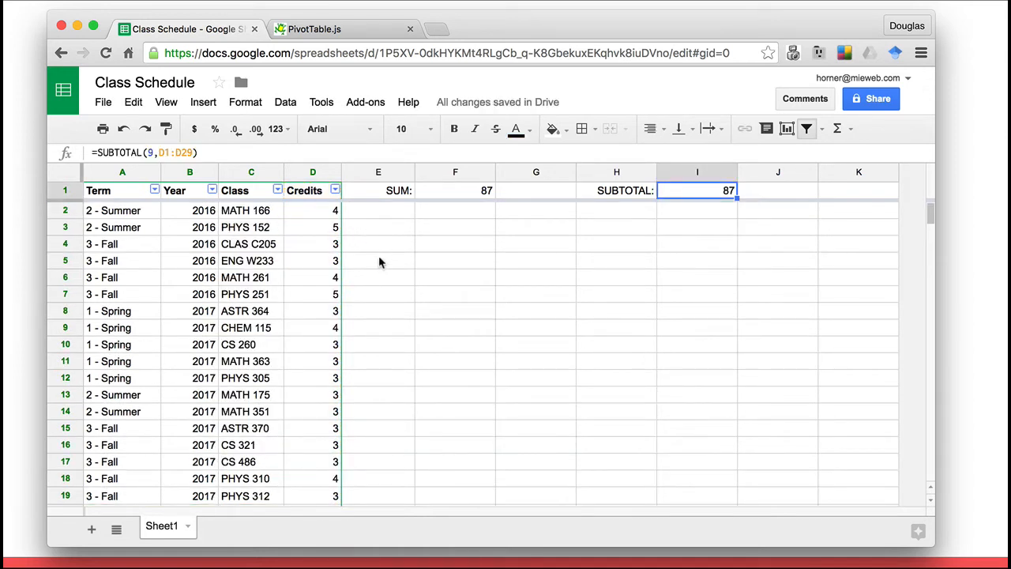
# Step: Filter the Year column to show only 2016 and compare the SUM in F1 with the SUBTOTAL in I1
pyautogui.click(212, 191)
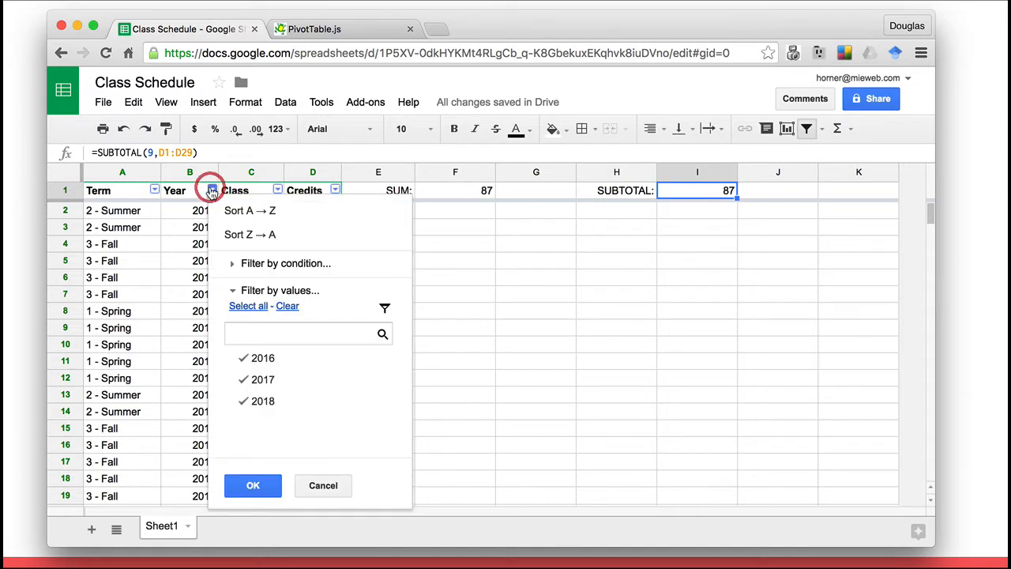
pyautogui.click(261, 379)
pyautogui.click(261, 401)
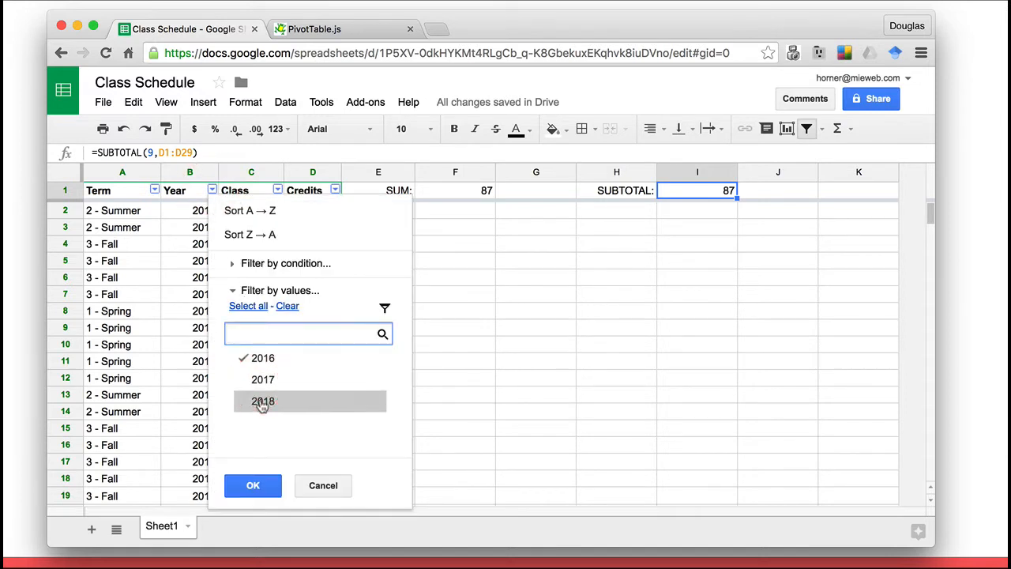
pyautogui.click(261, 490)
pyautogui.click(486, 192)
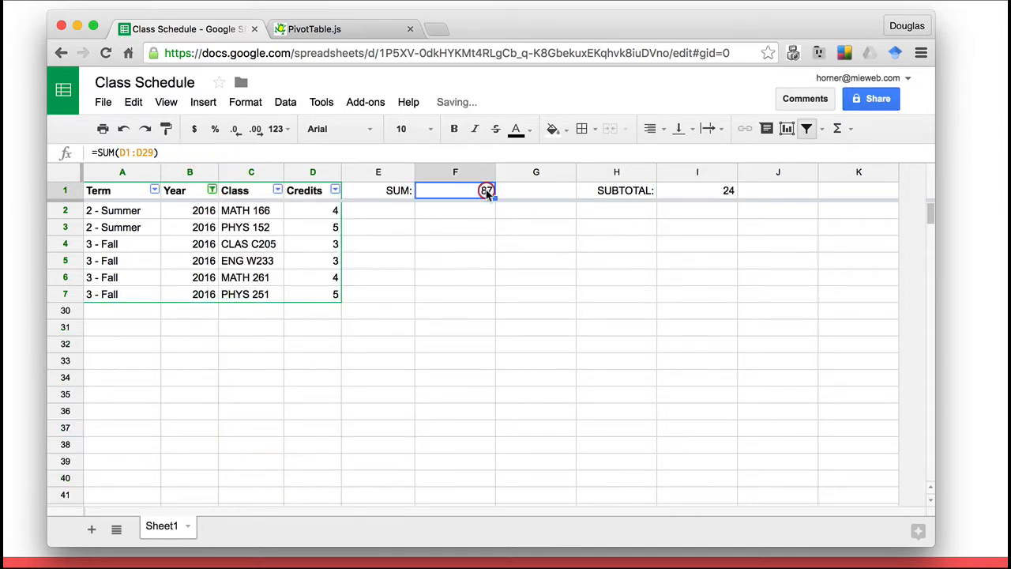
pyautogui.click(709, 193)
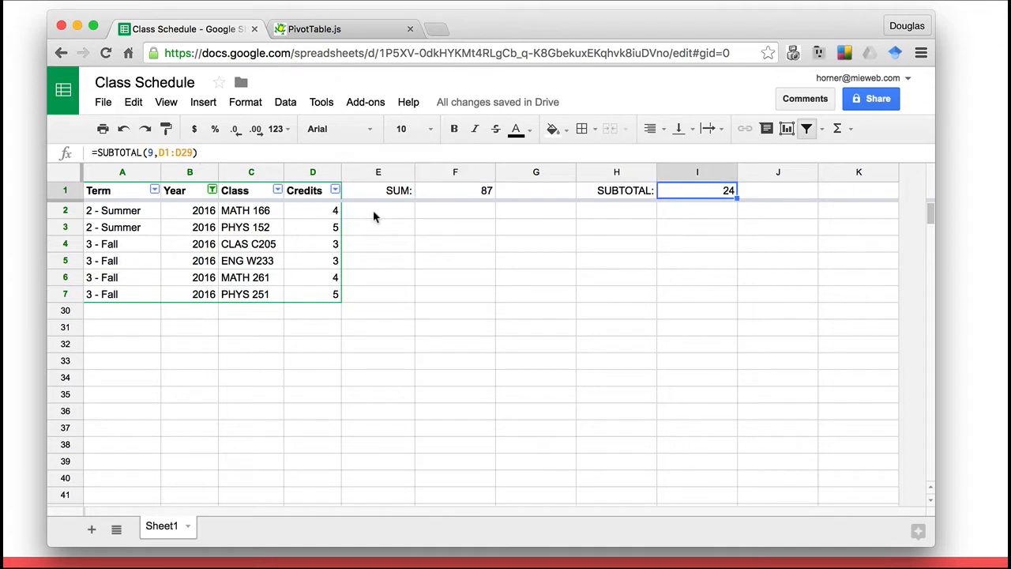
# Step: Change the Year column filter to show only 2017
pyautogui.click(212, 190)
pyautogui.click(247, 379)
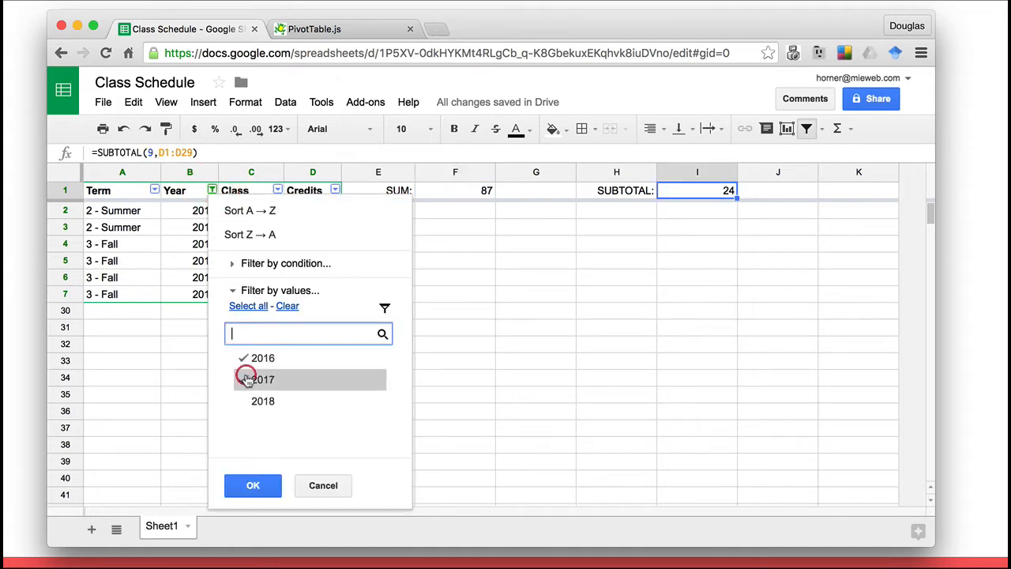
pyautogui.click(248, 358)
pyautogui.click(263, 484)
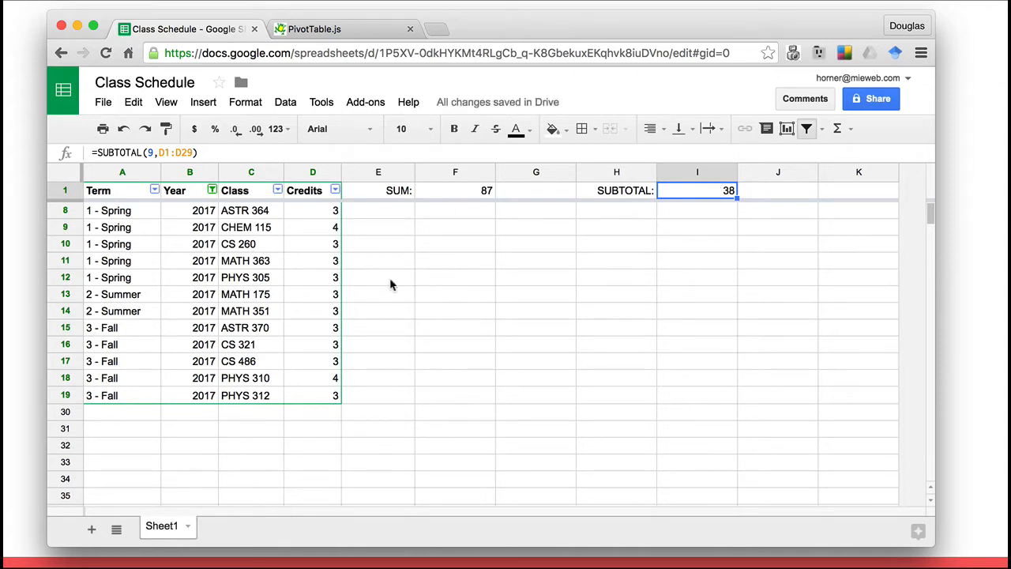
# Step: Reset the Year column filter so that all years are included
pyautogui.click(213, 191)
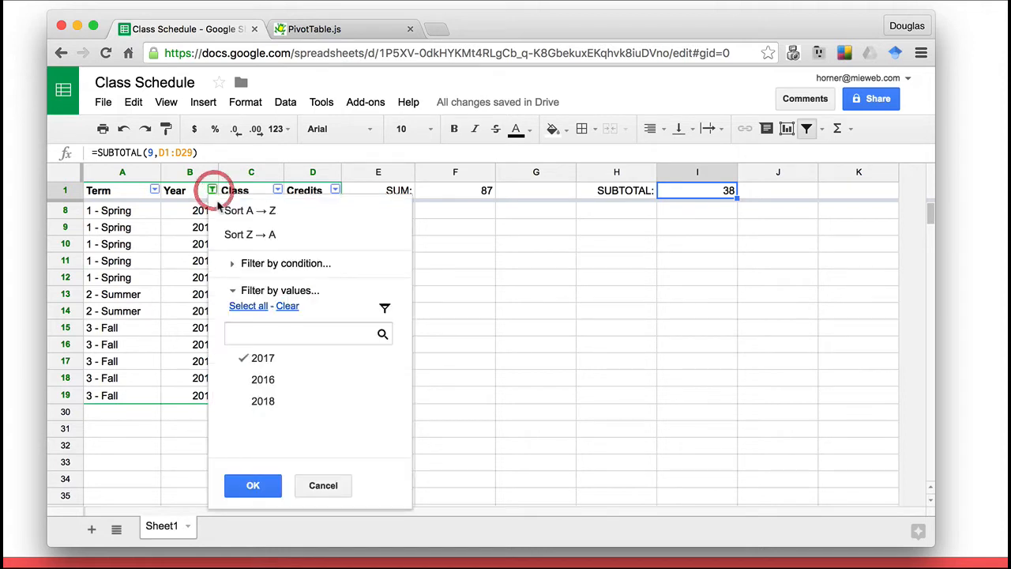
pyautogui.click(248, 305)
pyautogui.click(254, 483)
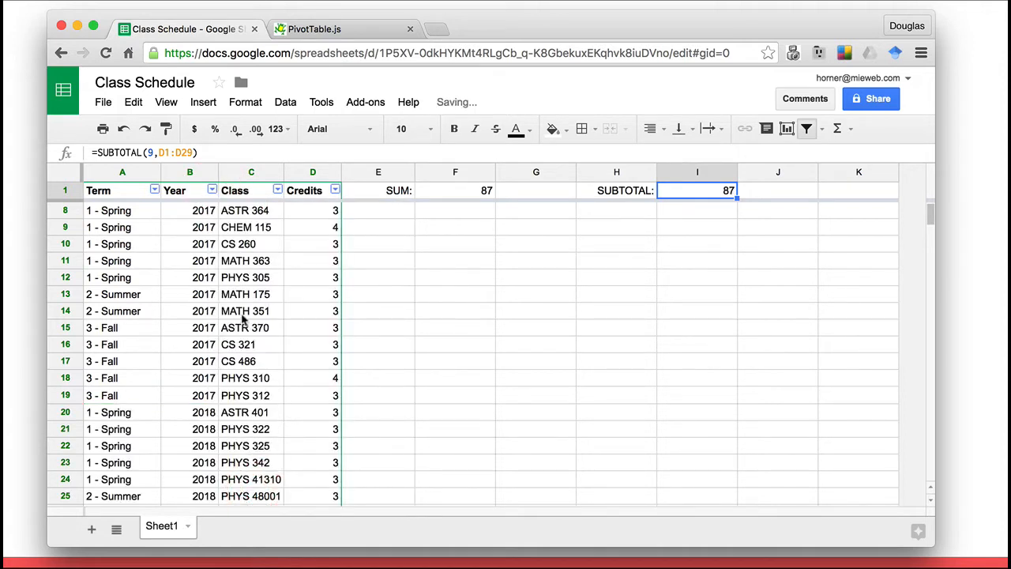
pyautogui.press('Home')
pyautogui.press('super+shift+Down')
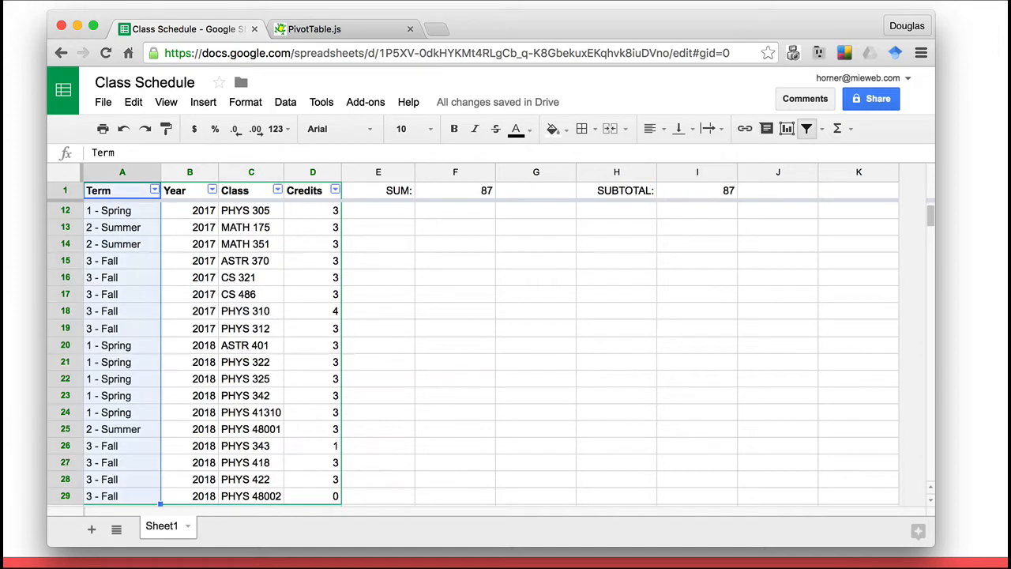
pyautogui.hotkey('shift', 'Right')
pyautogui.hotkey('shift', 'Right')
pyautogui.hotkey('shift', 'Right')
pyautogui.hotkey('shift', 'Right')
pyautogui.hotkey('shift', 'Right')
pyautogui.hotkey('shift', 'Left')
pyautogui.hotkey('shift', 'Left')
pyautogui.hotkey('shift', 'Left')
pyautogui.hotkey('shift', 'Left')
pyautogui.hotkey('shift', 'Left')
pyautogui.press('super+shift+Up')
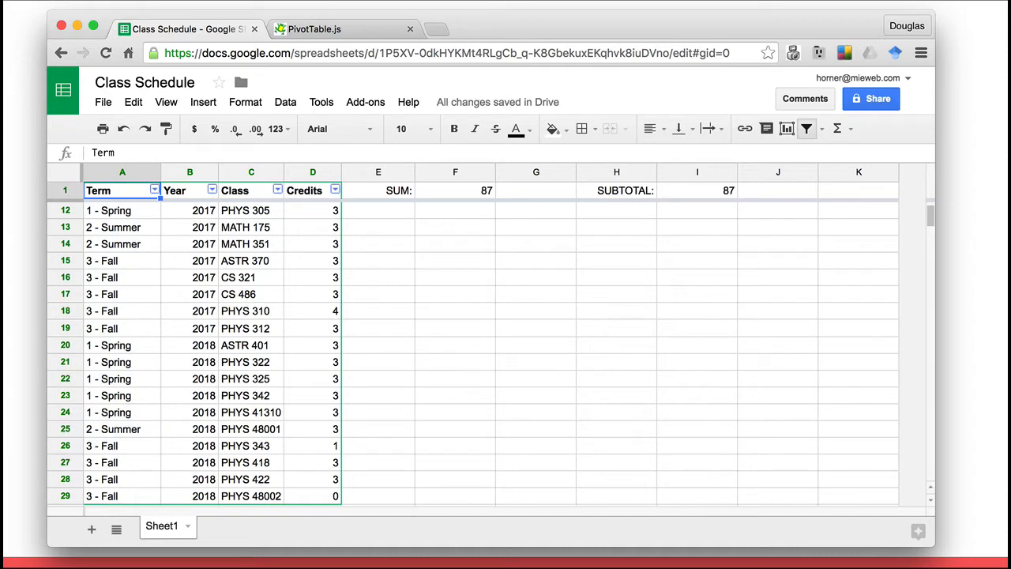
# Step: Select the whole schedule from the Credits header across to the Term column (A1:D29) and create a pivot table from it
pyautogui.press('Right')
pyautogui.press('Right')
pyautogui.press('Right')
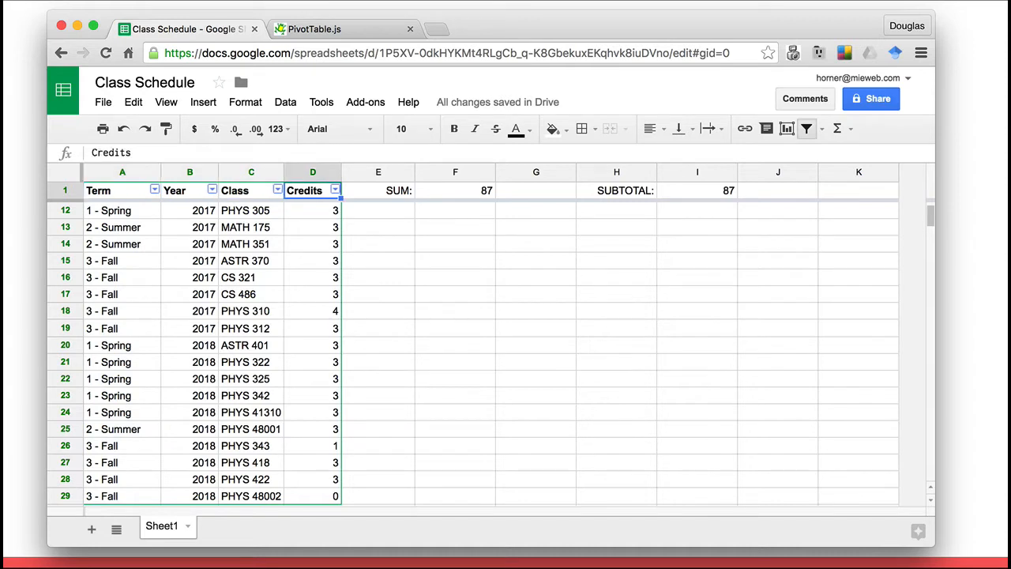
pyautogui.press('super+shift+Down')
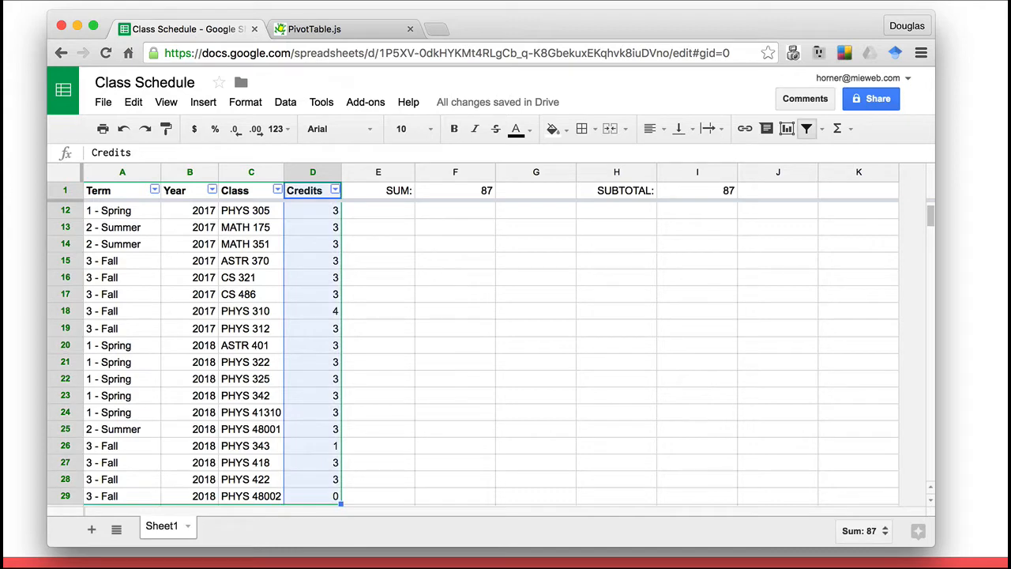
pyautogui.press('super+shift+Left')
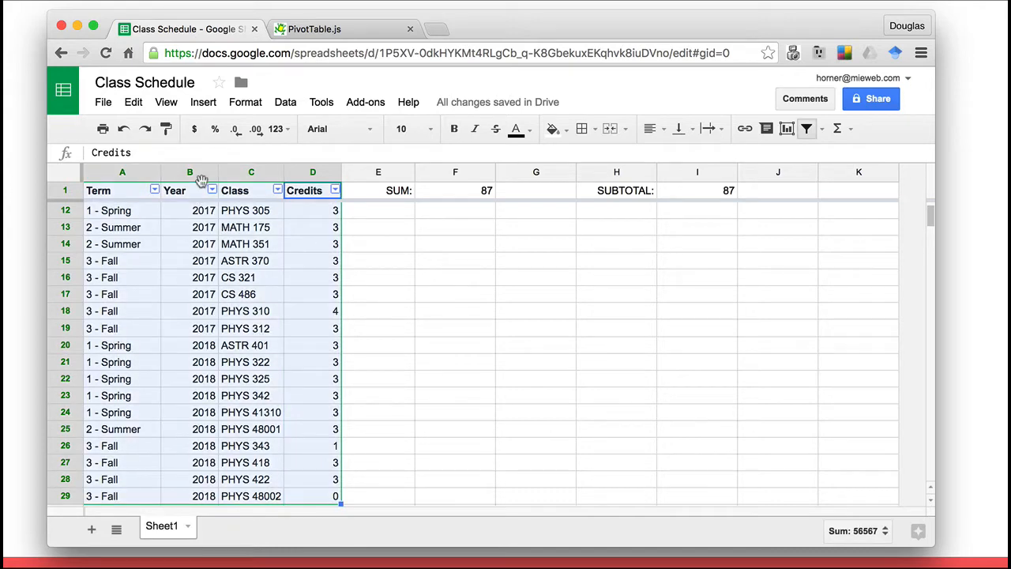
pyautogui.click(286, 102)
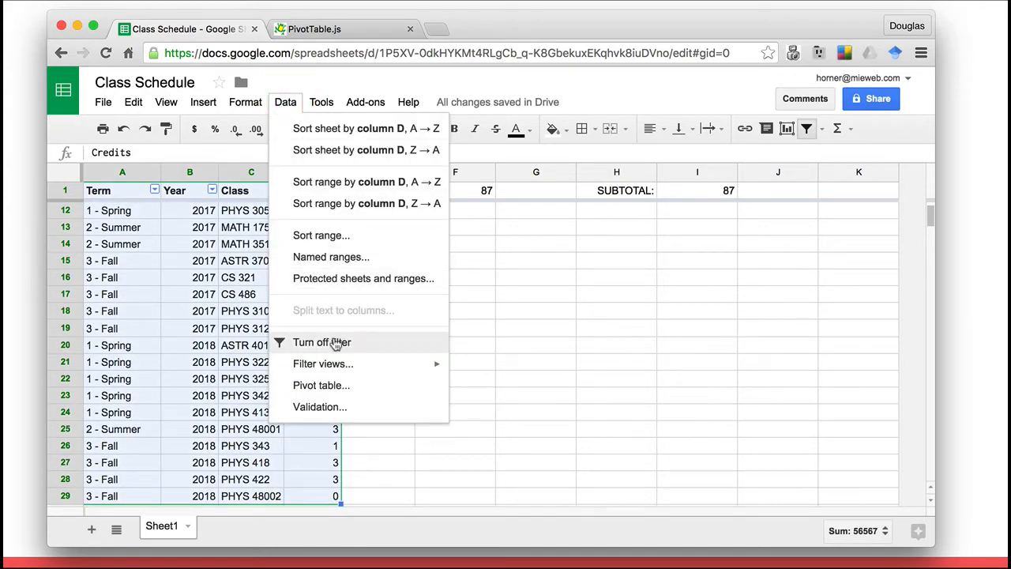
pyautogui.click(343, 384)
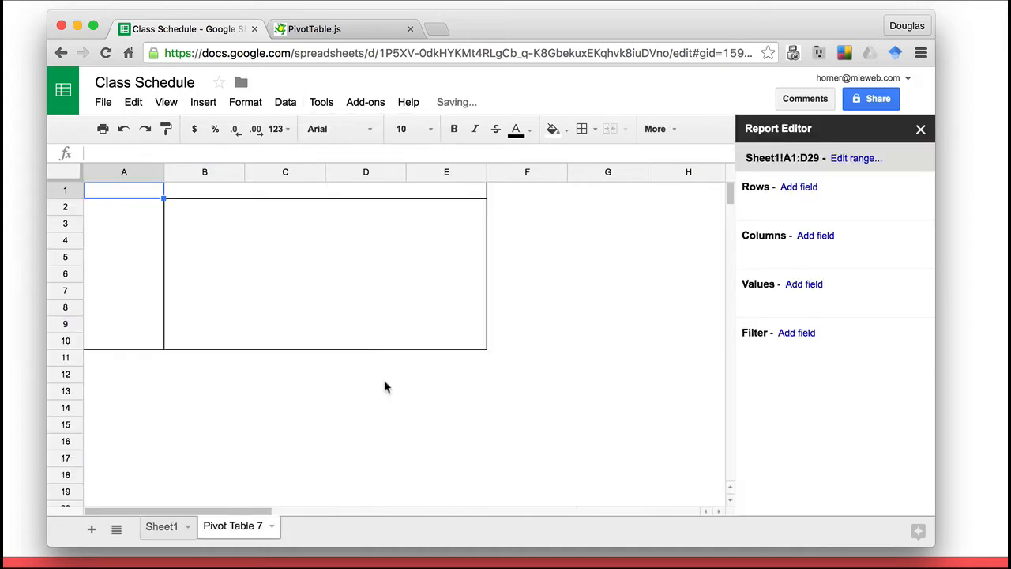
# Step: Group the pivot table's rows by Year
pyautogui.click(799, 188)
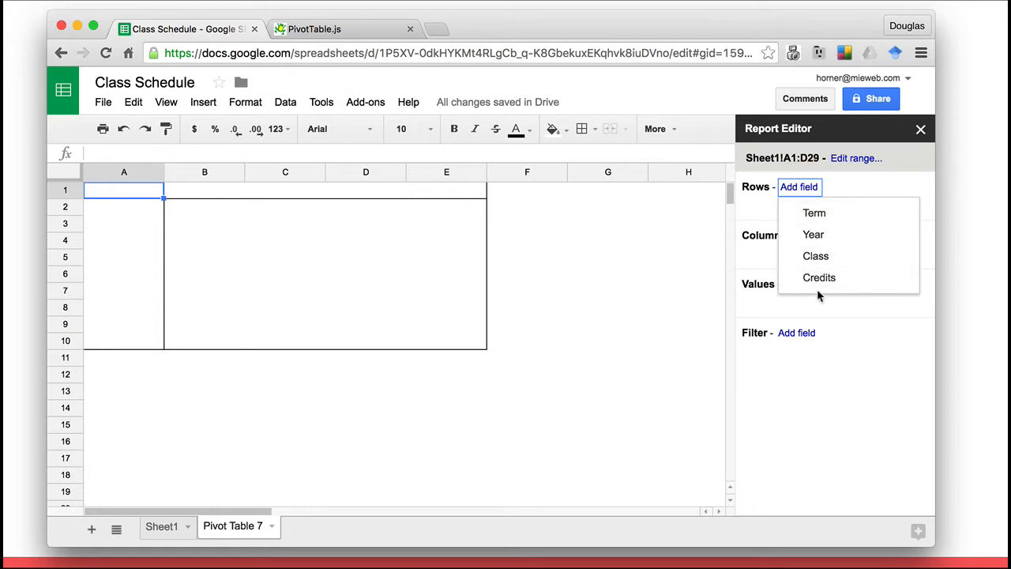
pyautogui.click(167, 528)
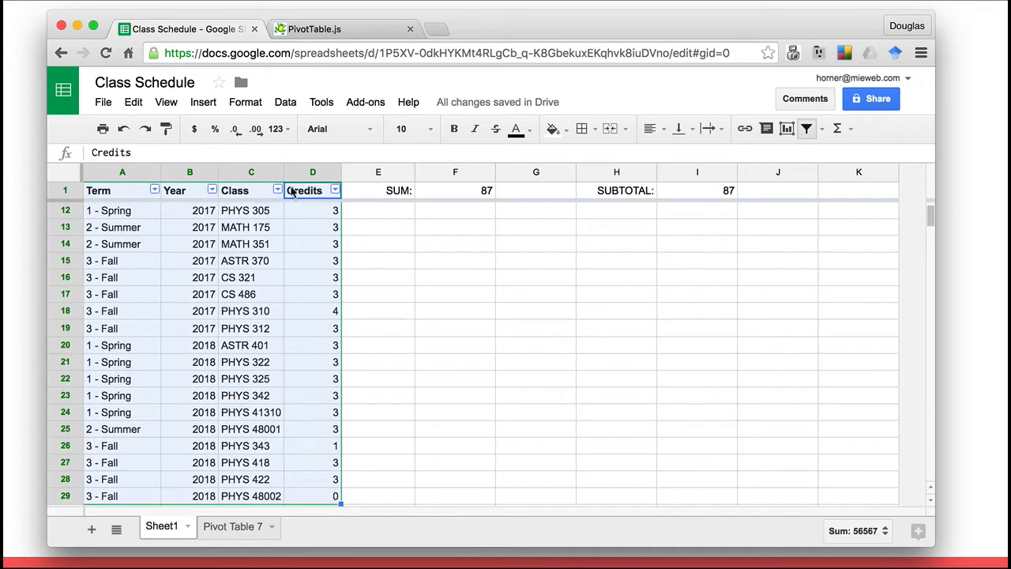
pyautogui.click(237, 528)
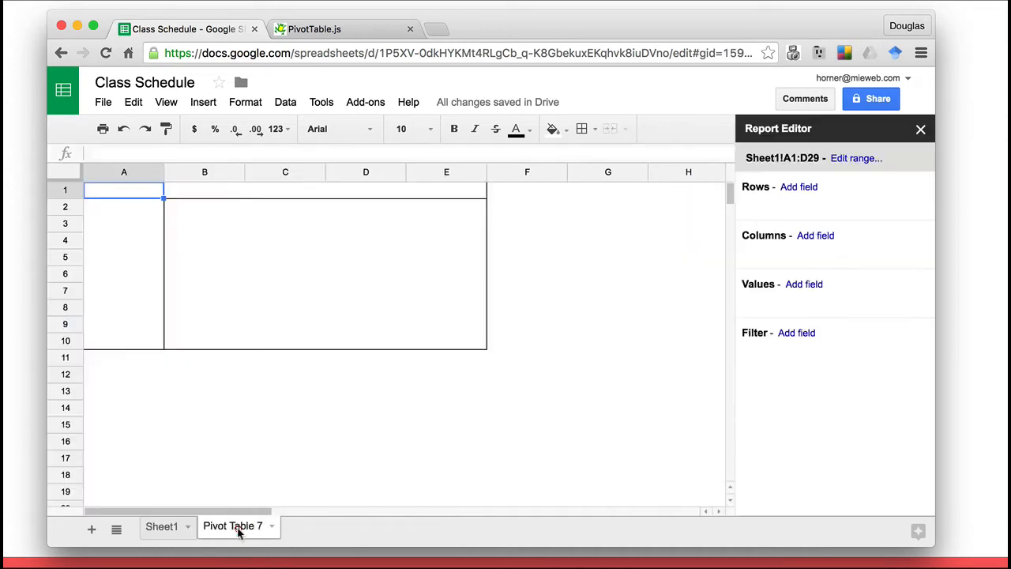
pyautogui.click(811, 187)
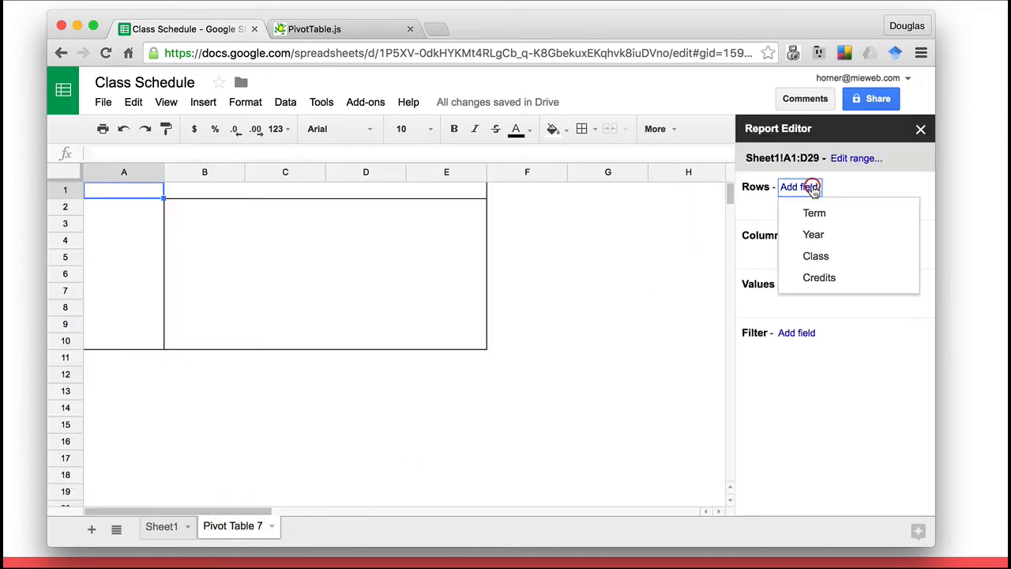
pyautogui.click(817, 235)
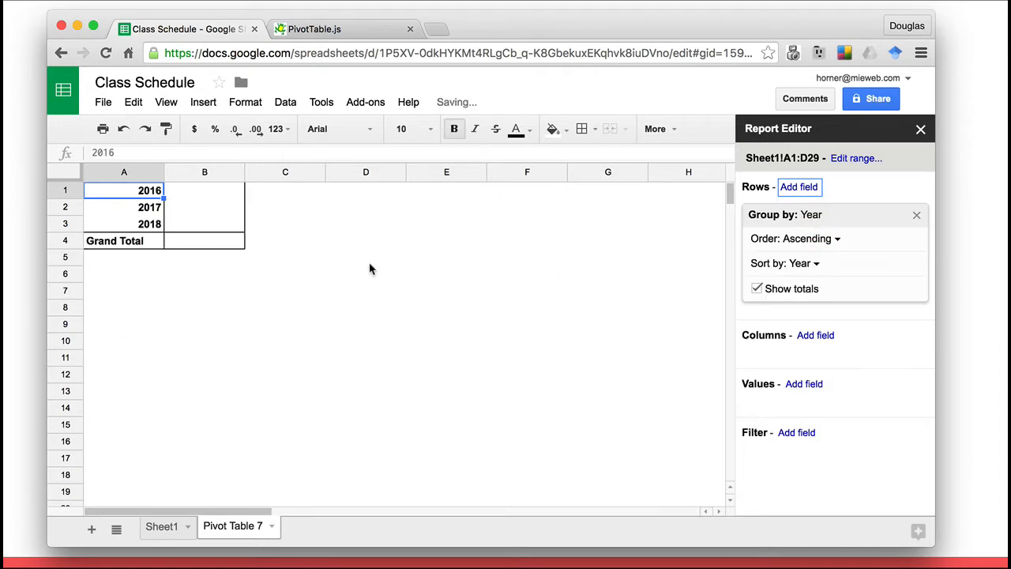
# Step: Add Class to the pivot table's values and summarize it by COUNTA
pyautogui.click(805, 385)
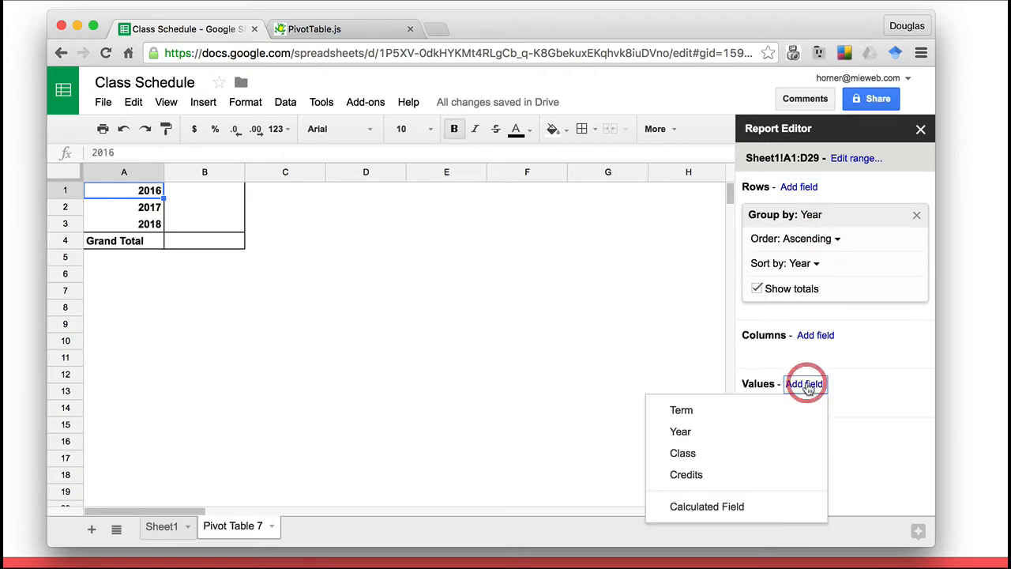
pyautogui.click(760, 454)
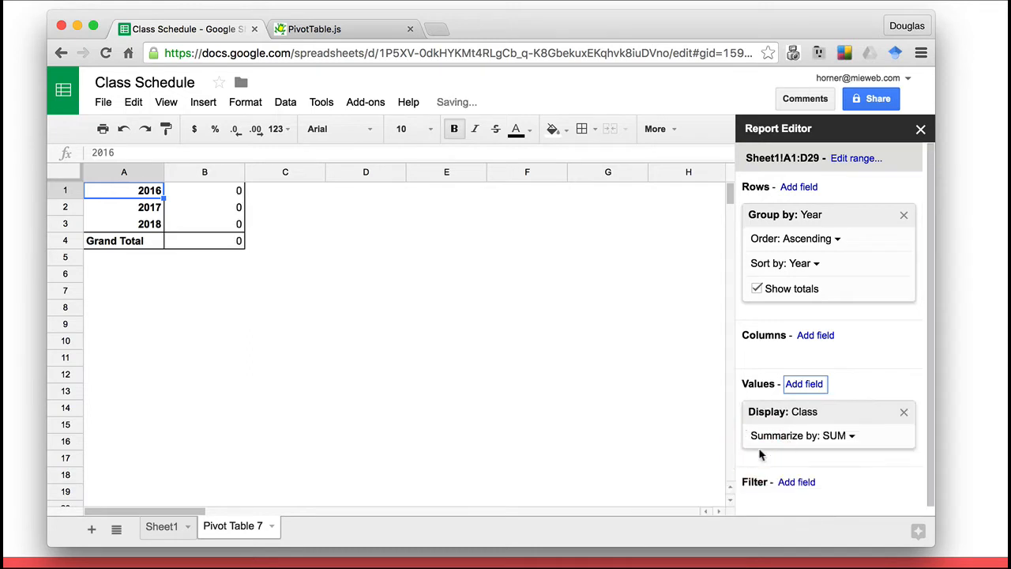
pyautogui.click(845, 436)
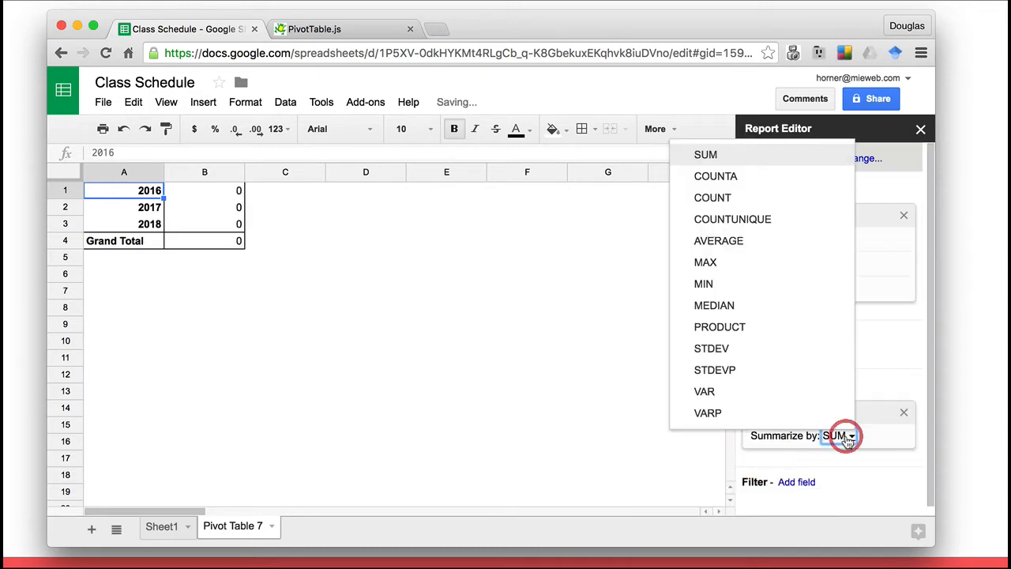
pyautogui.click(734, 197)
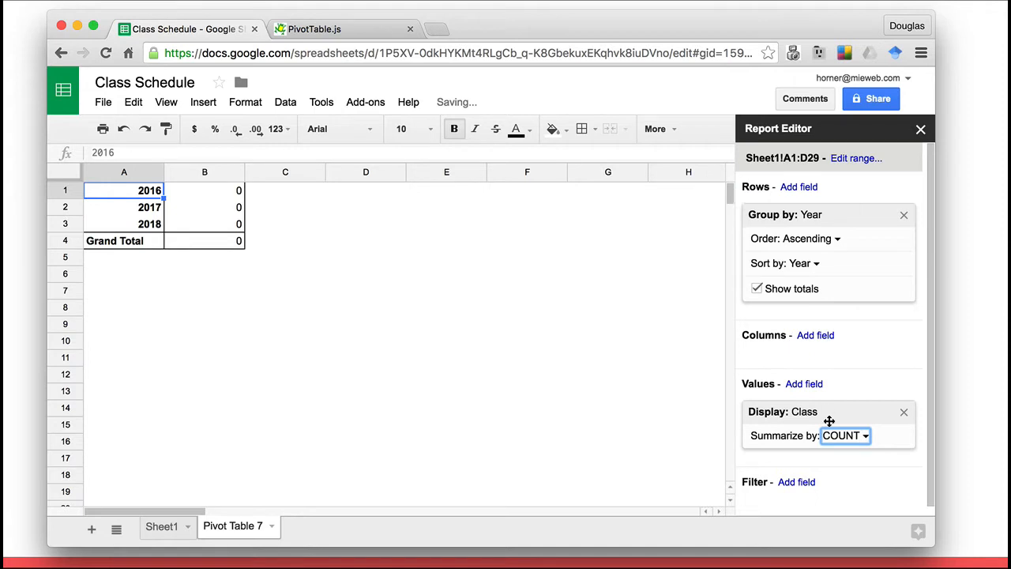
pyautogui.click(865, 439)
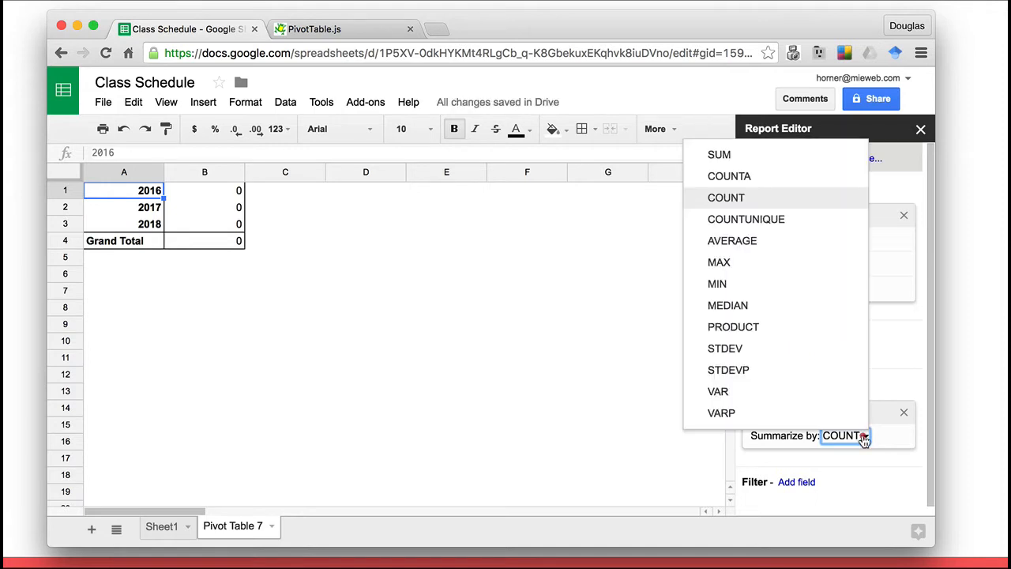
pyautogui.click(753, 181)
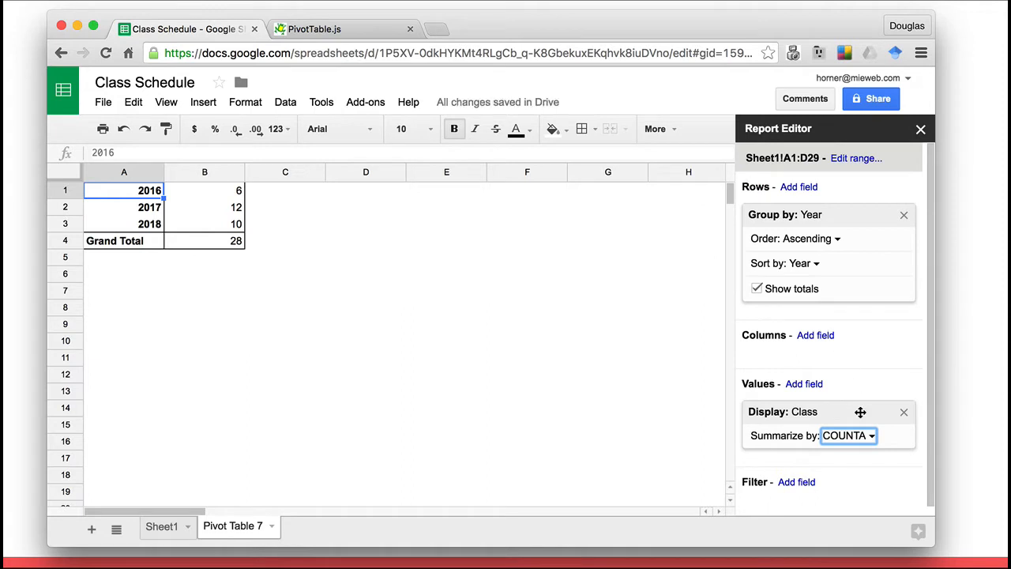
# Step: Check the pivot table's class counts for 2016 and 2017 against the matching Class cells C2:C7 and C8:C19 in Sheet1
pyautogui.click(240, 193)
pyautogui.click(161, 526)
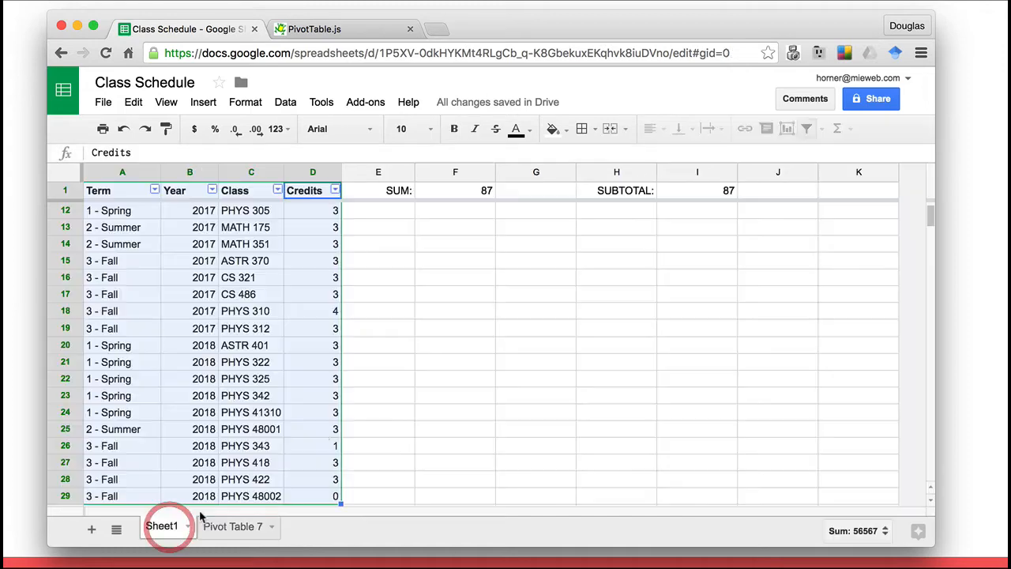
pyautogui.click(301, 328)
pyautogui.scroll(5, 301, 328)
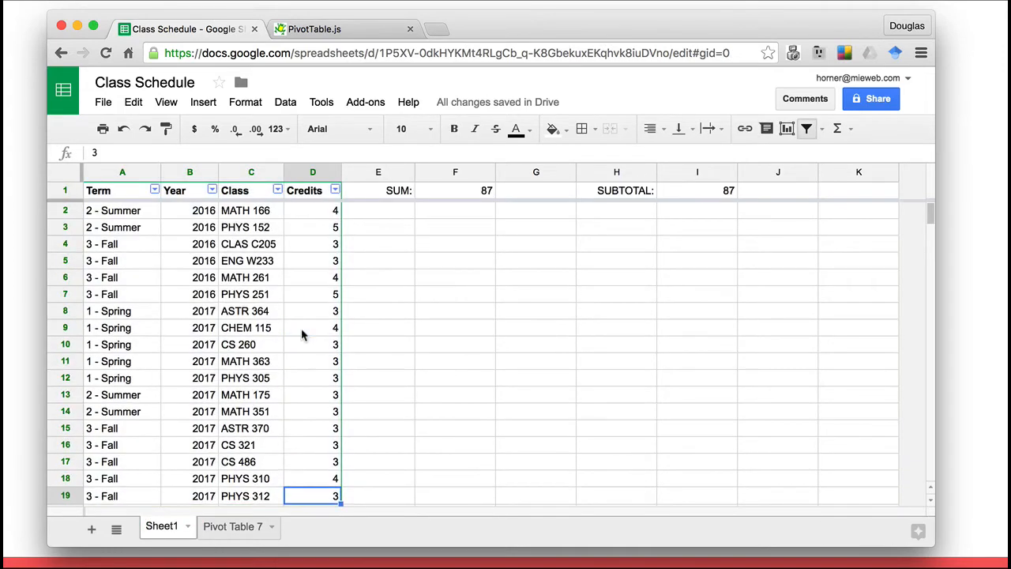
pyautogui.moveTo(237, 214); pyautogui.dragTo(237, 294)
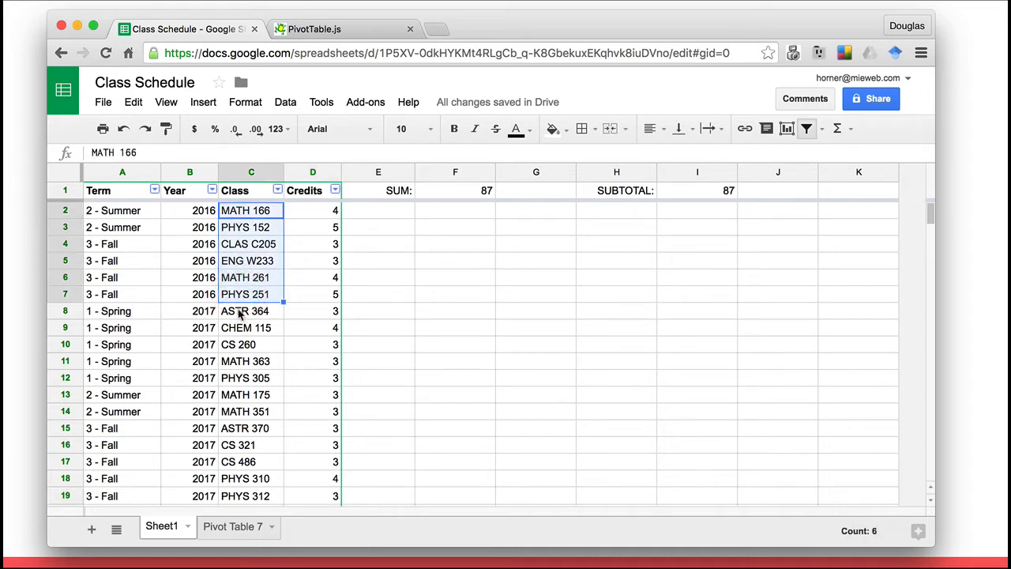
pyautogui.moveTo(240, 313); pyautogui.dragTo(251, 447)
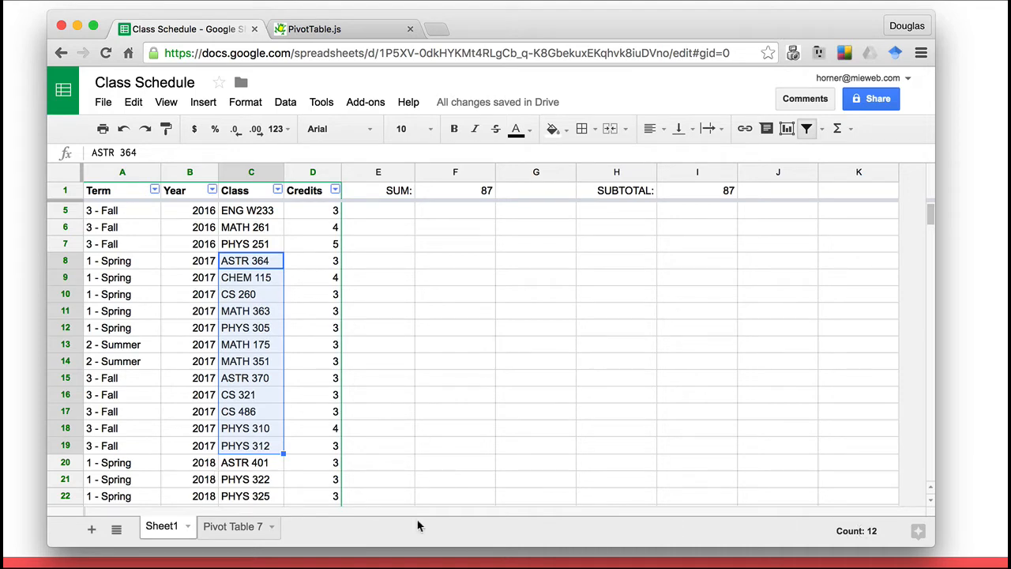
pyautogui.click(229, 526)
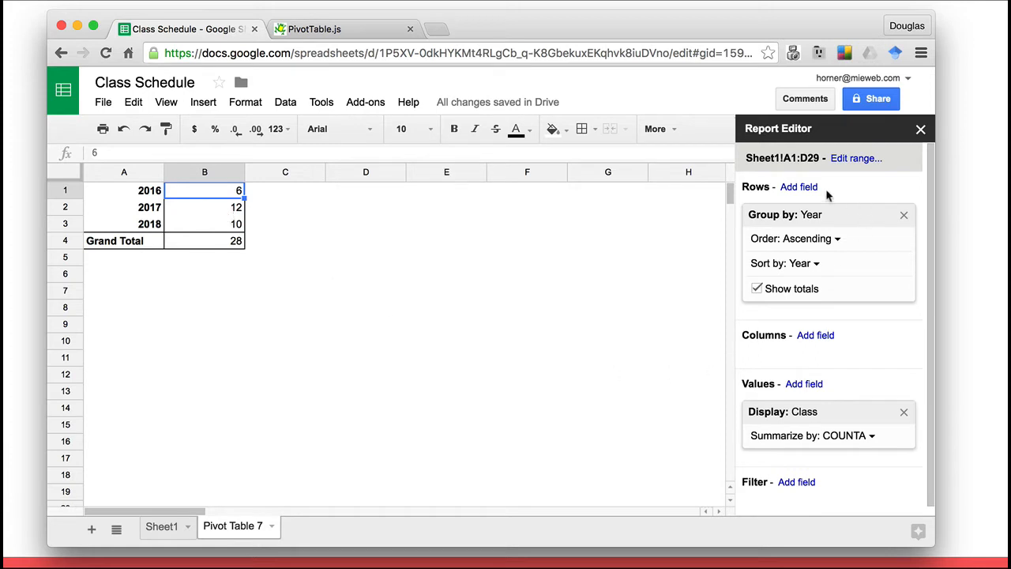
# Step: Add Term as a second row grouping under Year and collapse the 2016, 2017 and 2018 groups
pyautogui.click(802, 188)
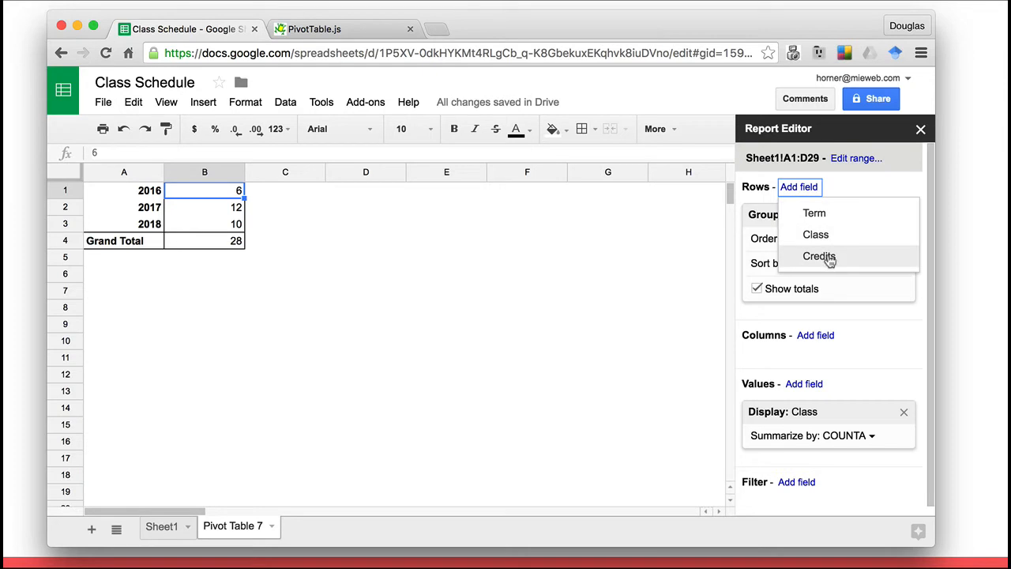
pyautogui.click(829, 212)
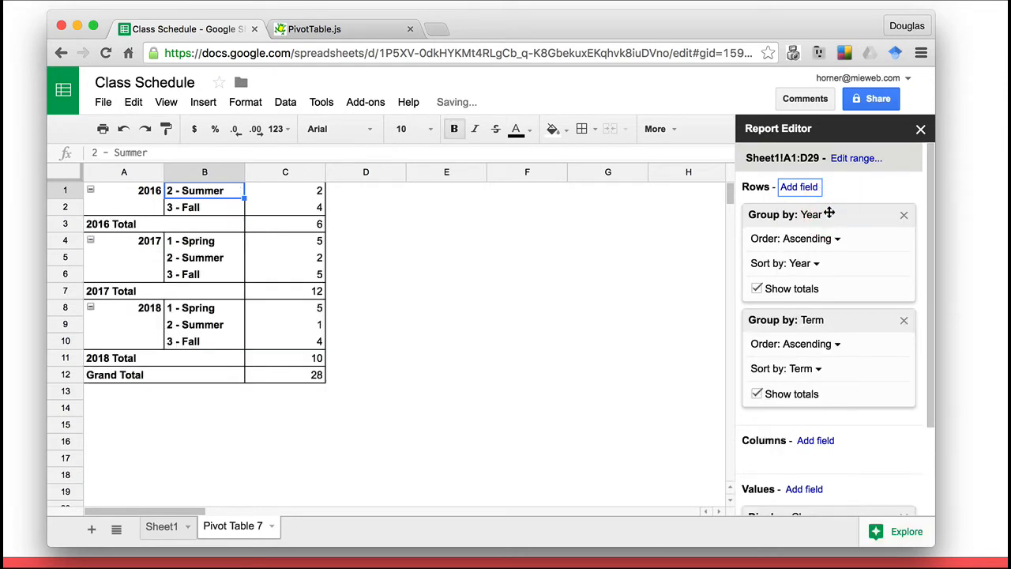
pyautogui.click(90, 191)
pyautogui.click(90, 207)
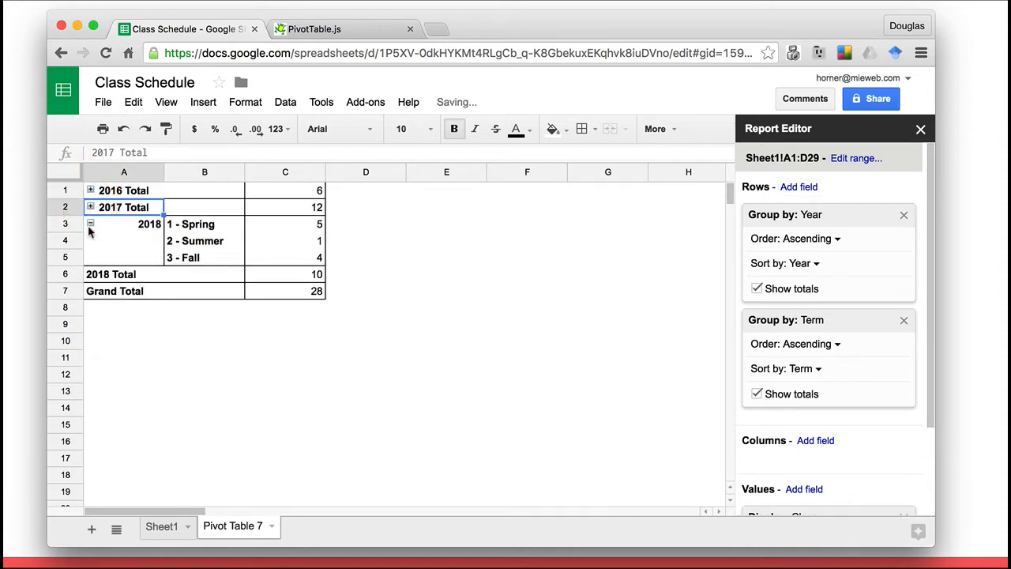
pyautogui.click(90, 223)
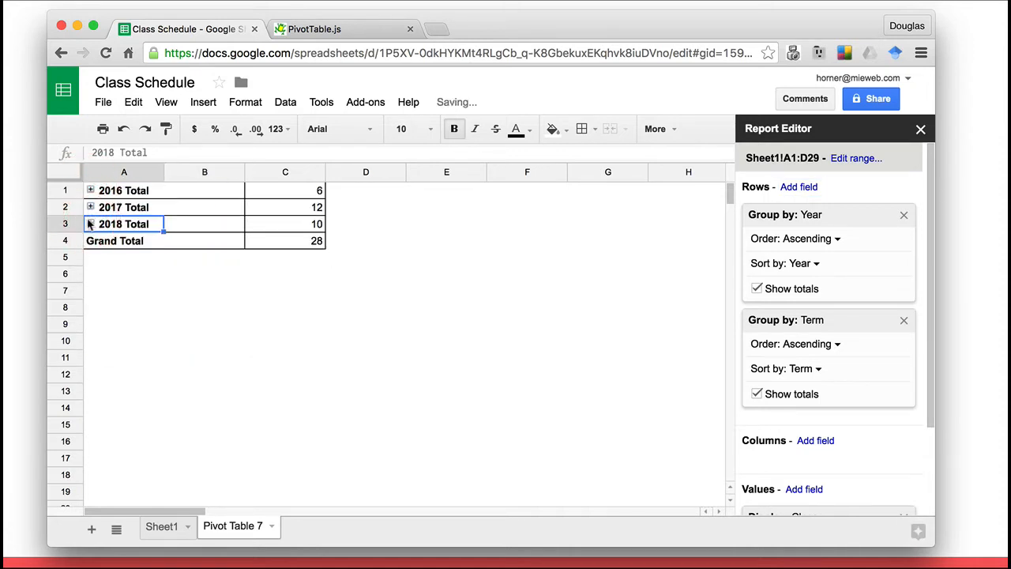
pyautogui.click(90, 224)
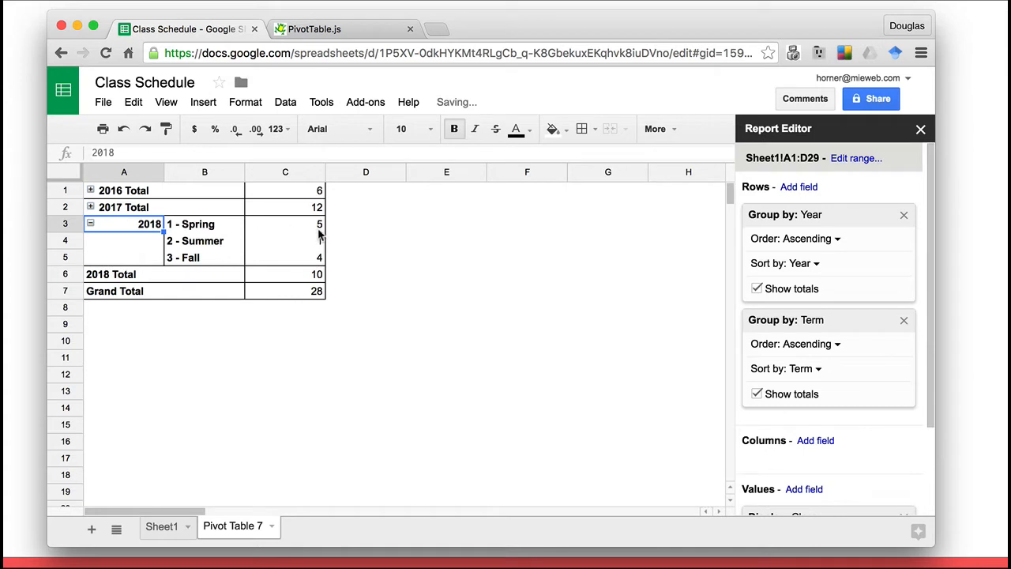
pyautogui.click(90, 224)
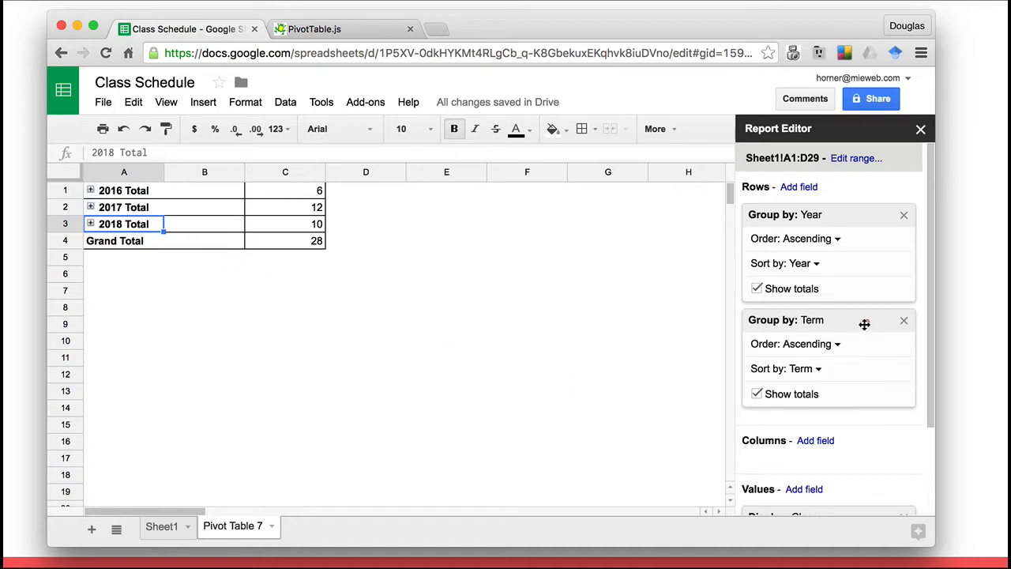
# Step: Move the Term grouping from rows to columns and replace the Class value with Credits summarized by SUM
pyautogui.moveTo(864, 324); pyautogui.dragTo(869, 353)
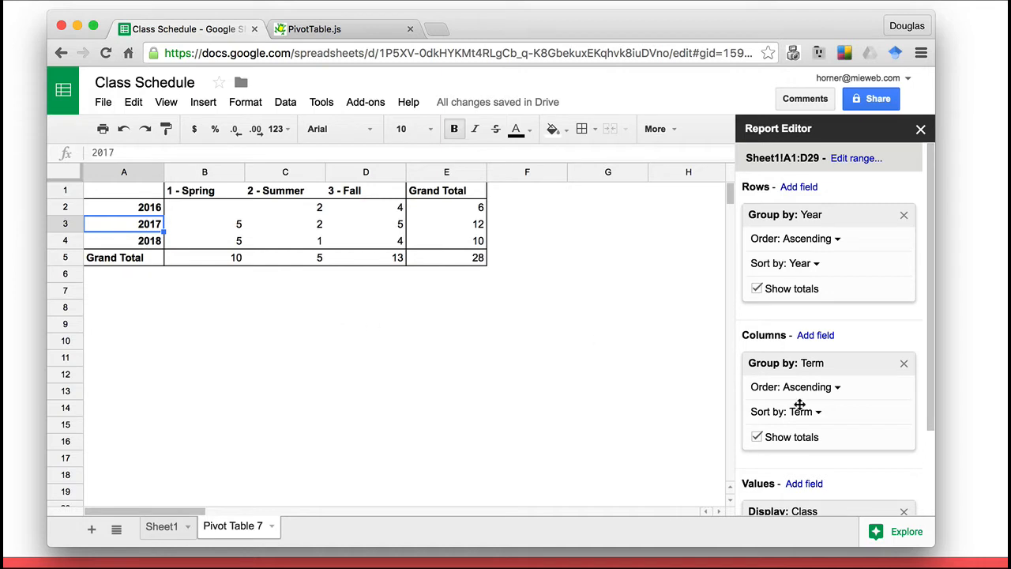
pyautogui.scroll(-1, 846, 425)
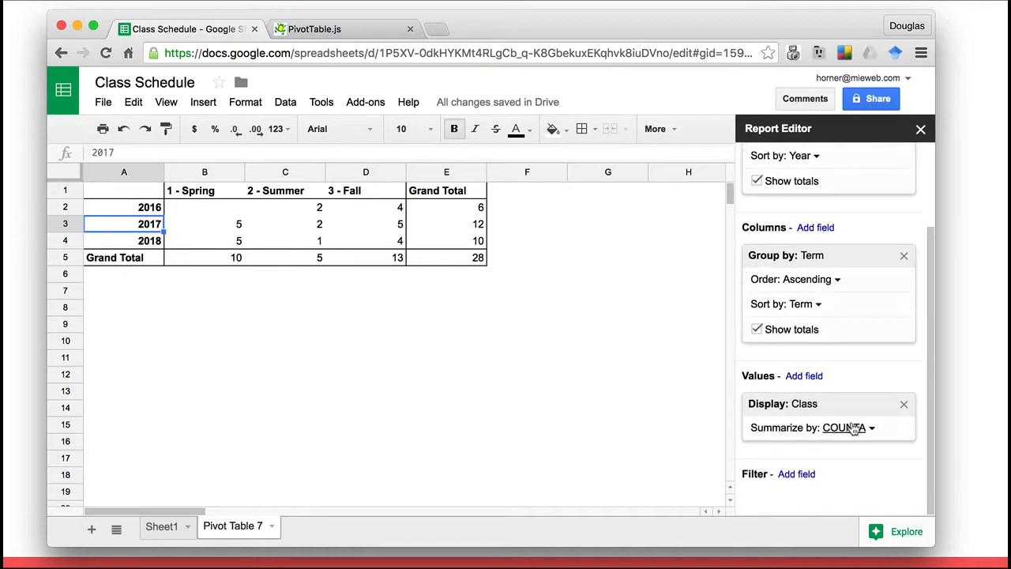
pyautogui.click(904, 406)
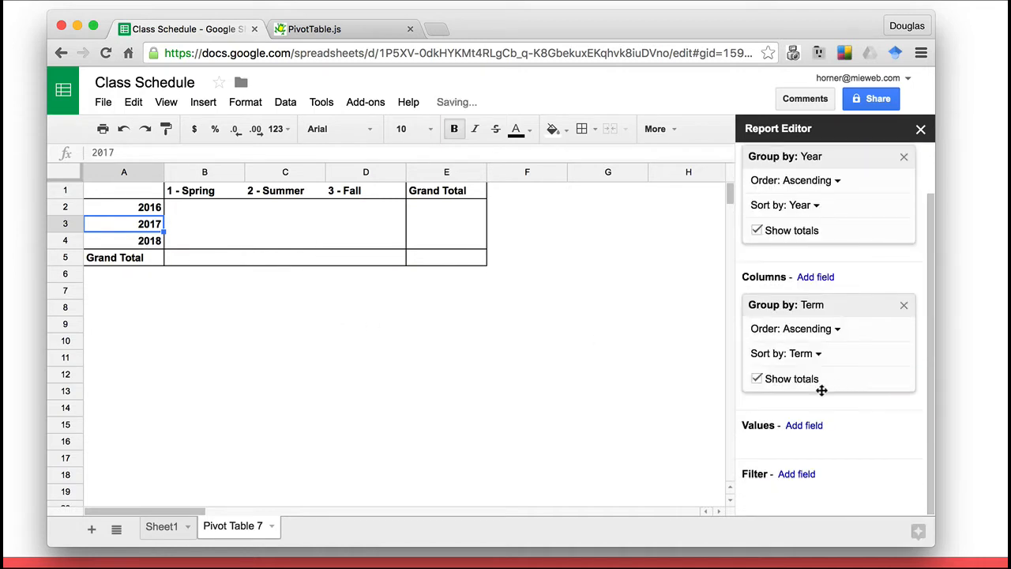
pyautogui.click(804, 425)
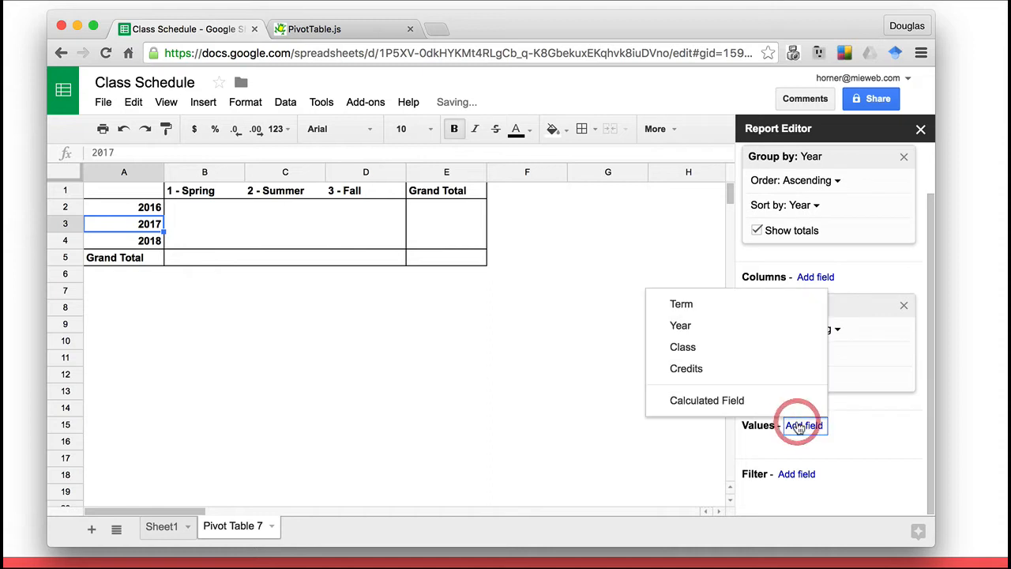
pyautogui.click(734, 378)
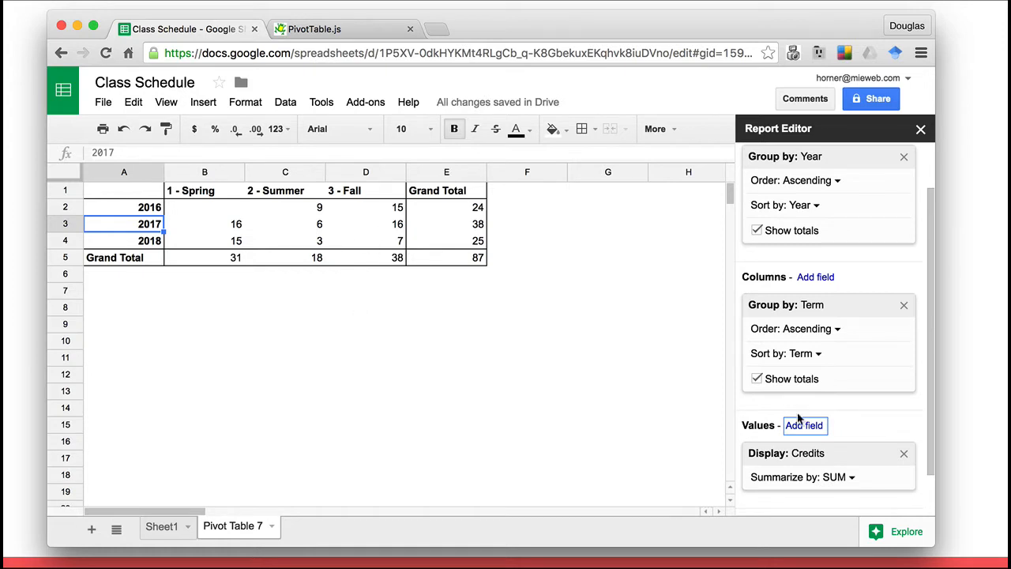
# Step: Add Class as a second pivot table value summarized by COUNTA and select the 1 - Spring results
pyautogui.scroll(-1, 800, 416)
pyautogui.click(808, 377)
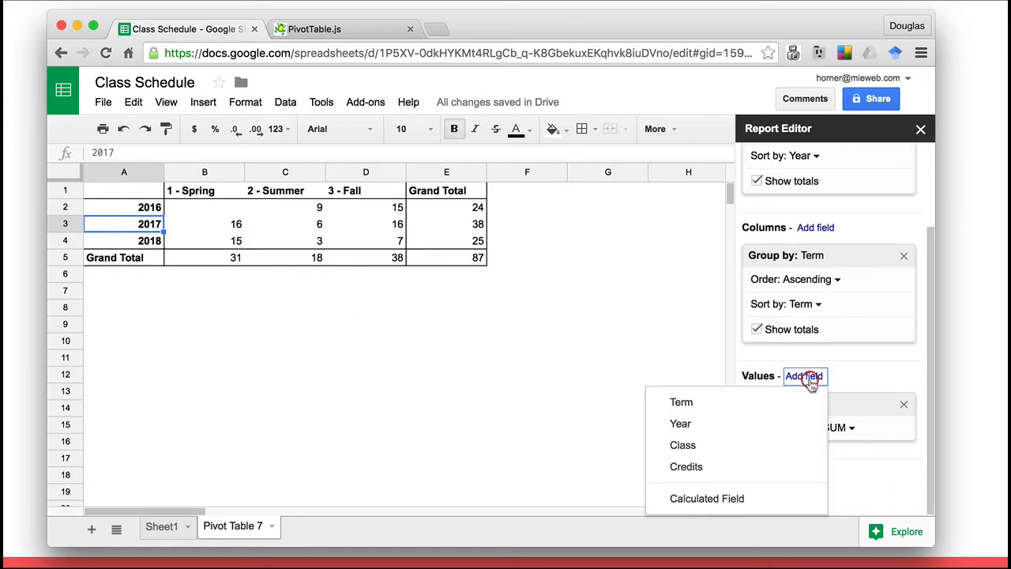
pyautogui.click(763, 447)
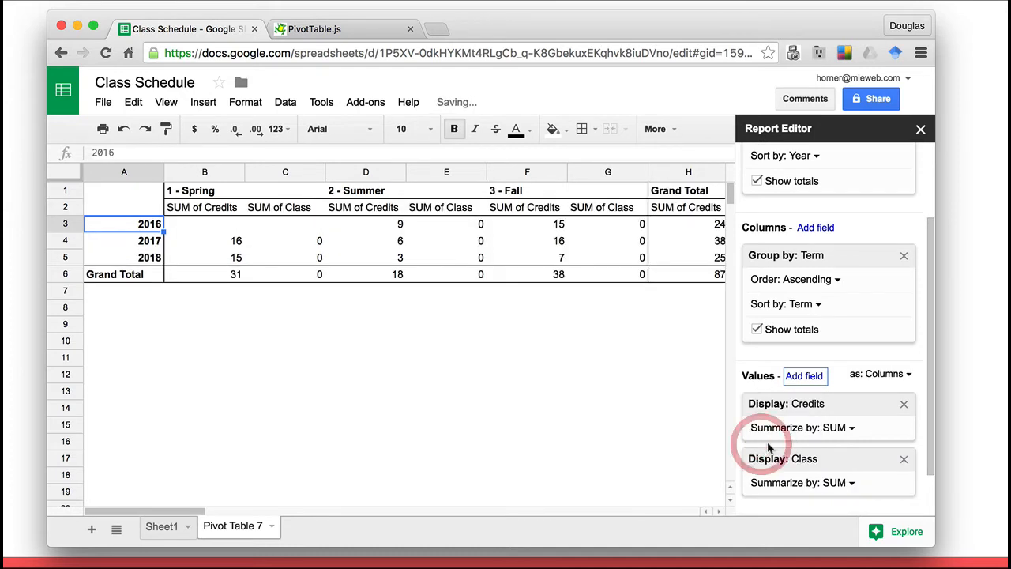
pyautogui.click(846, 485)
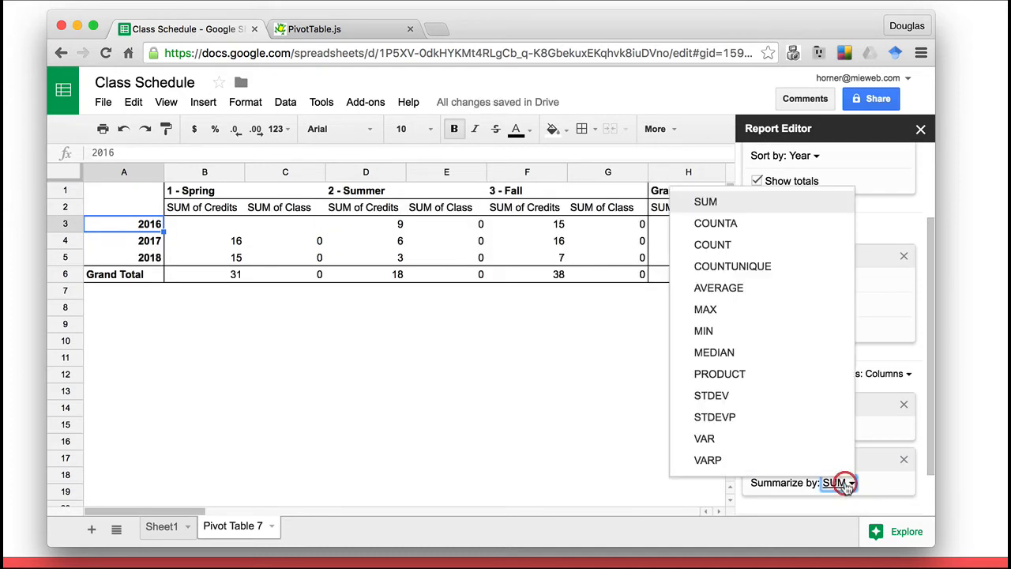
pyautogui.click(791, 229)
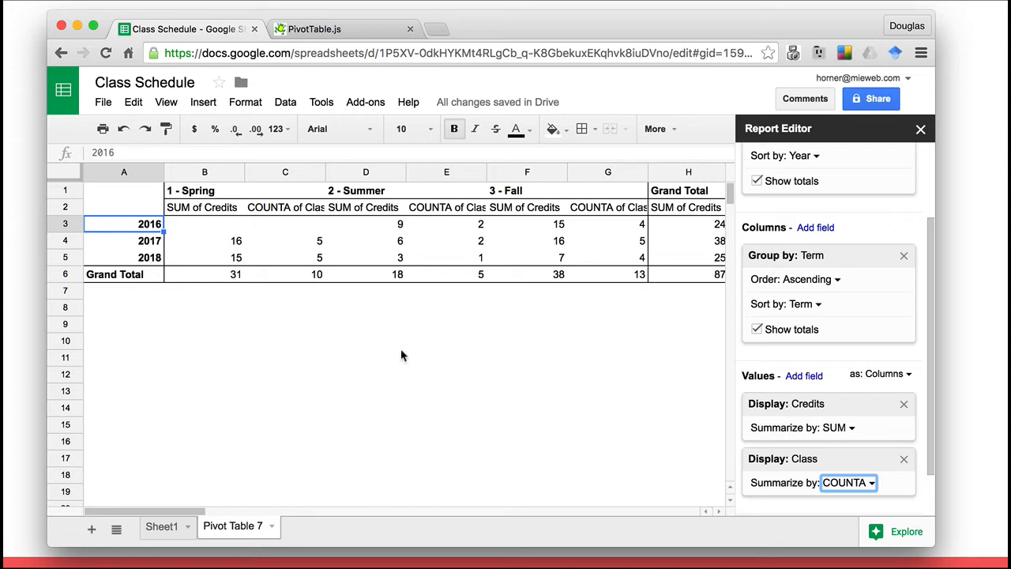
pyautogui.moveTo(183, 196); pyautogui.dragTo(321, 260)
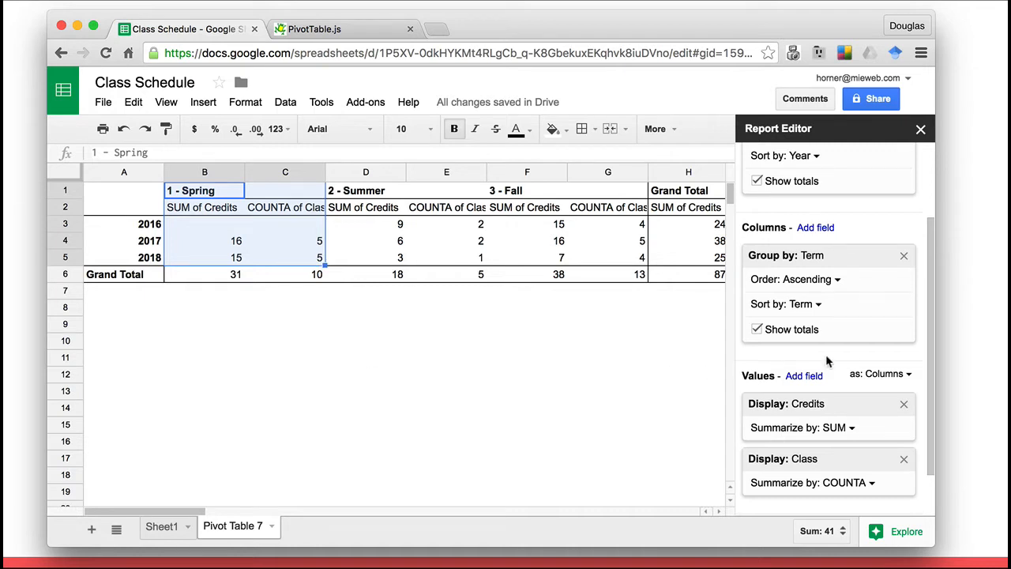
# Step: Add Class as a filter field in the pivot table
pyautogui.scroll(-2, 827, 361)
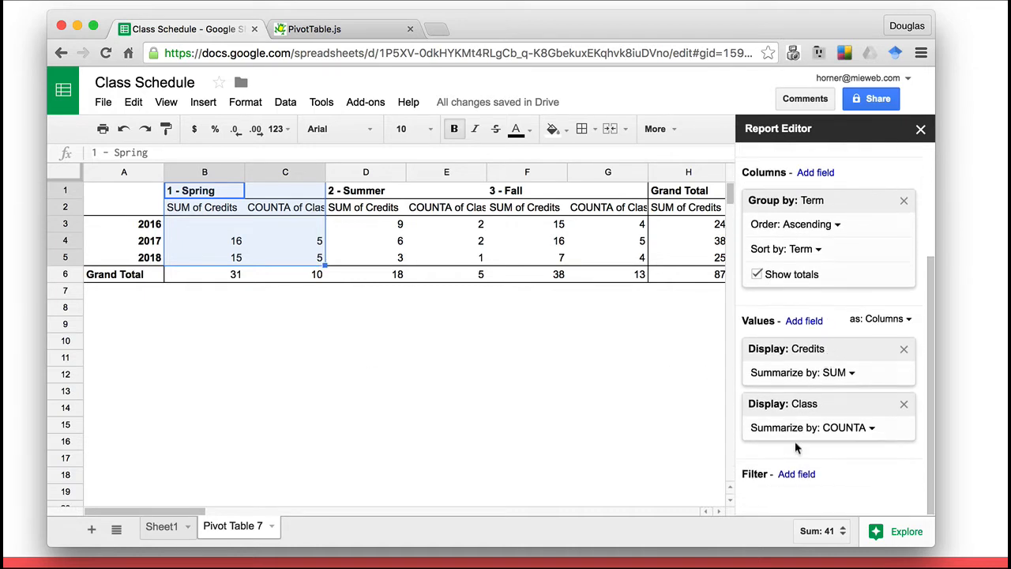
pyautogui.click(798, 475)
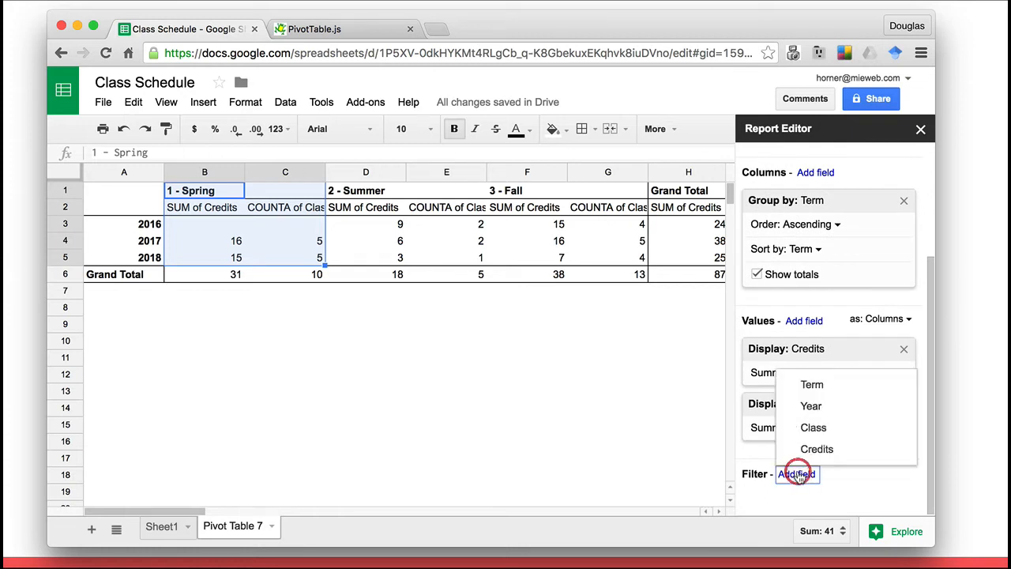
pyautogui.click(814, 428)
pyautogui.scroll(-1, 834, 493)
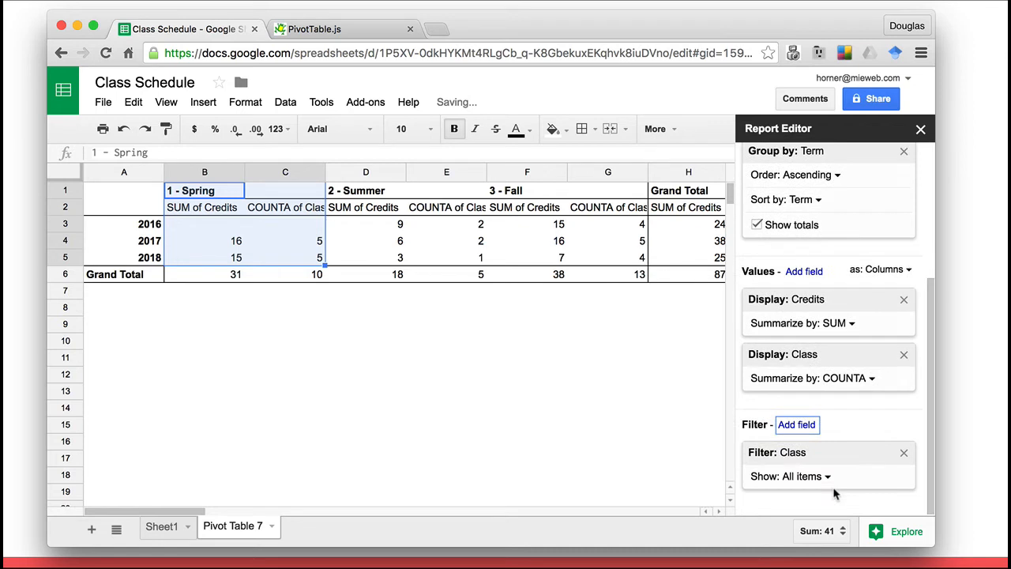
# Step: Limit the Class filter to the MATH classes by clearing all items, searching for MAT and selecting every match
pyautogui.click(826, 476)
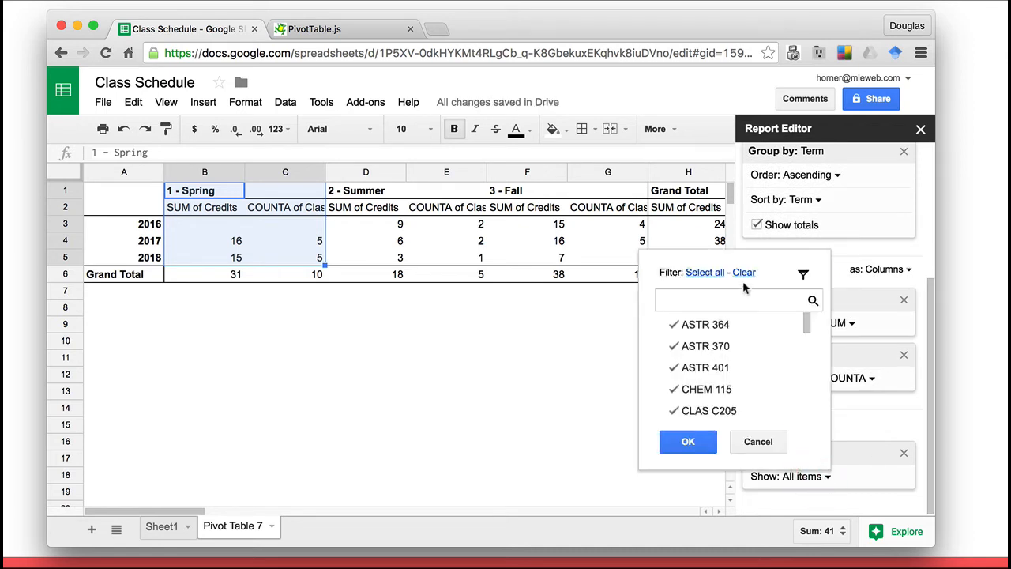
pyautogui.scroll(-5, 734, 370)
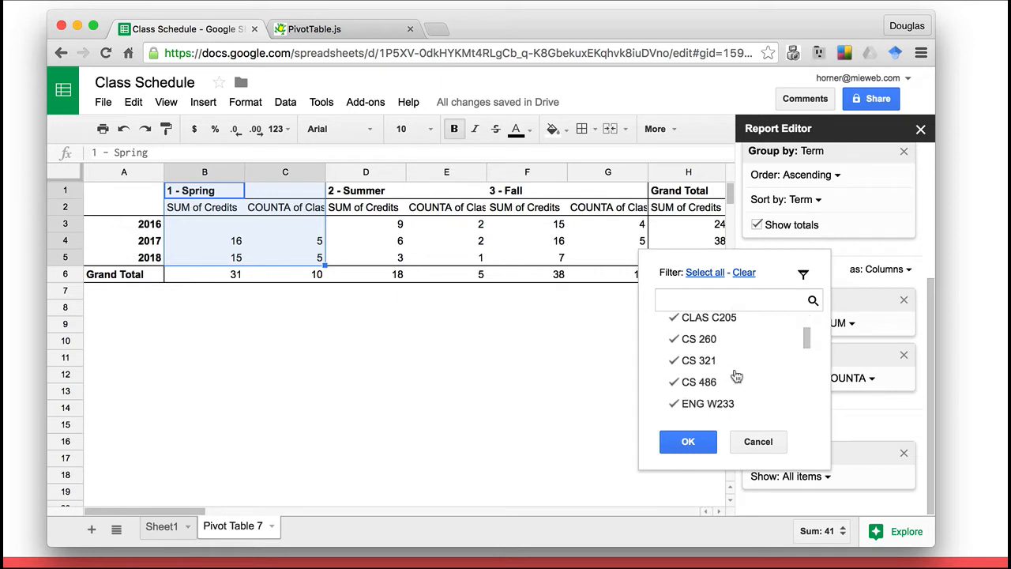
pyautogui.scroll(-5, 736, 376)
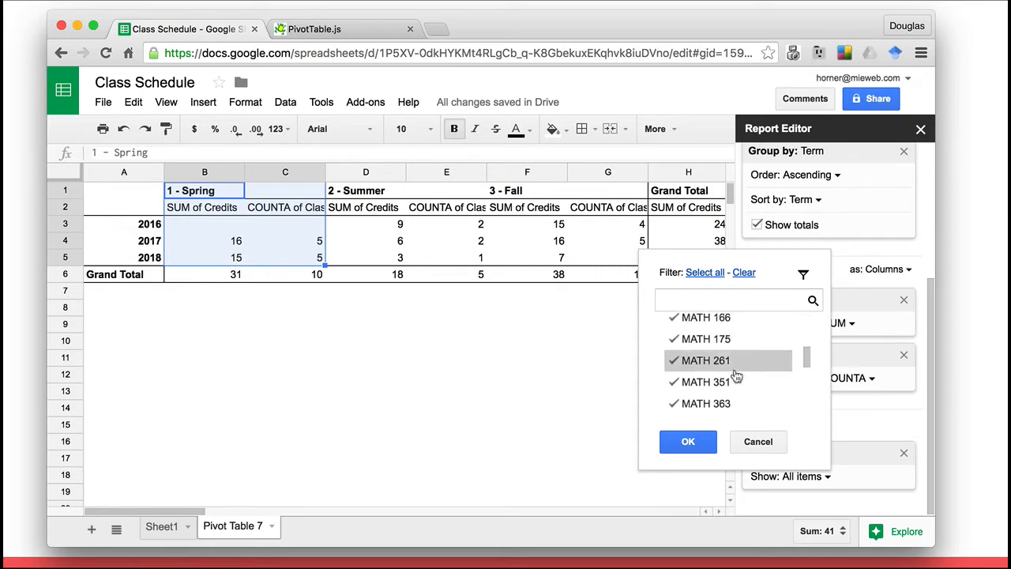
pyautogui.click(743, 273)
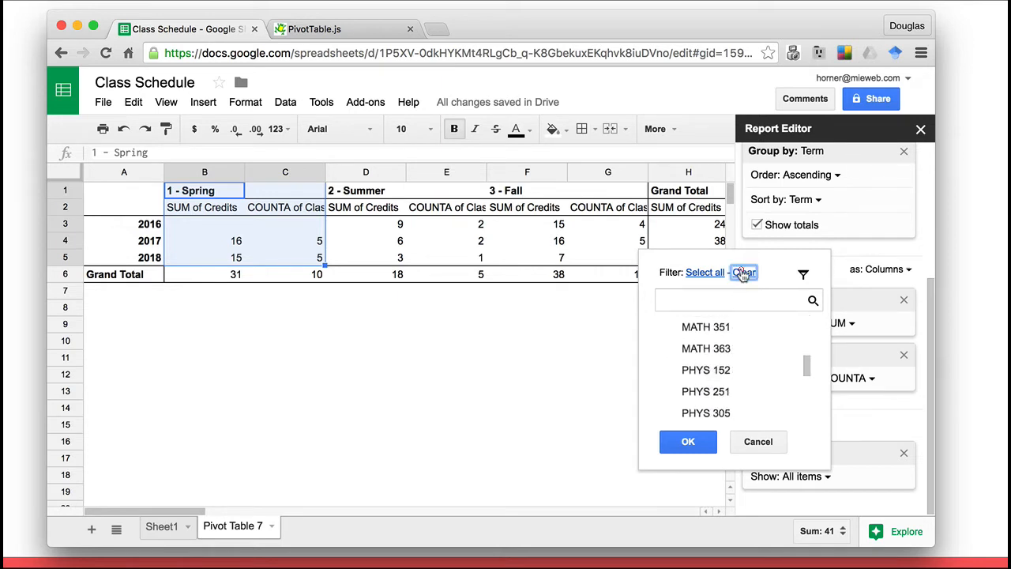
pyautogui.click(719, 300)
pyautogui.write('MAT')
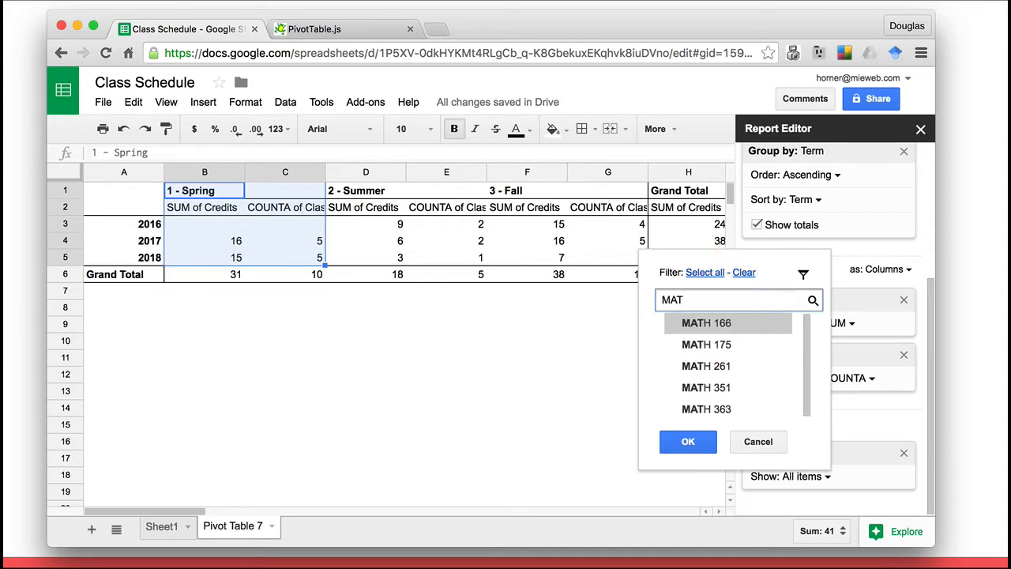
pyautogui.click(704, 272)
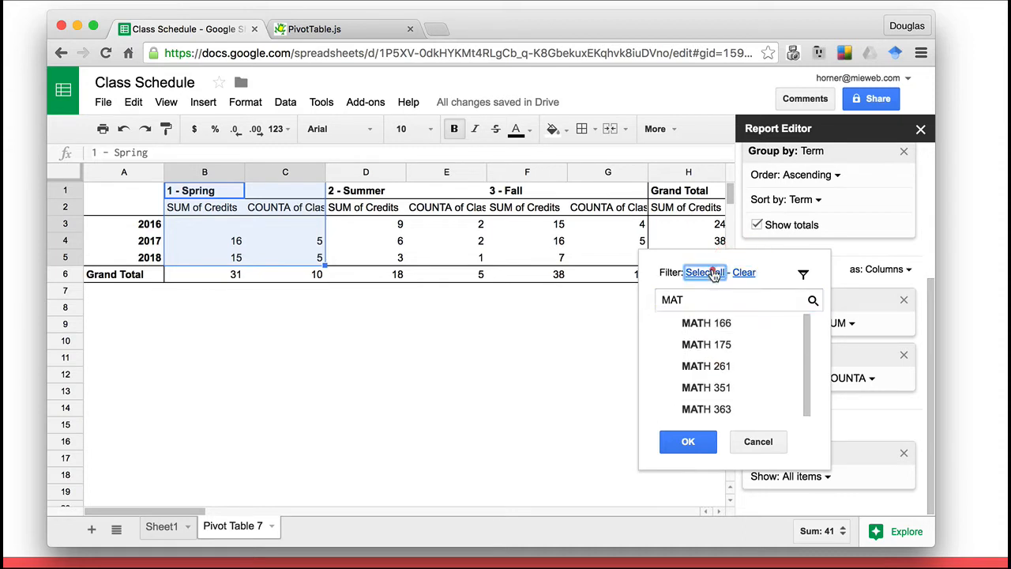
pyautogui.click(689, 442)
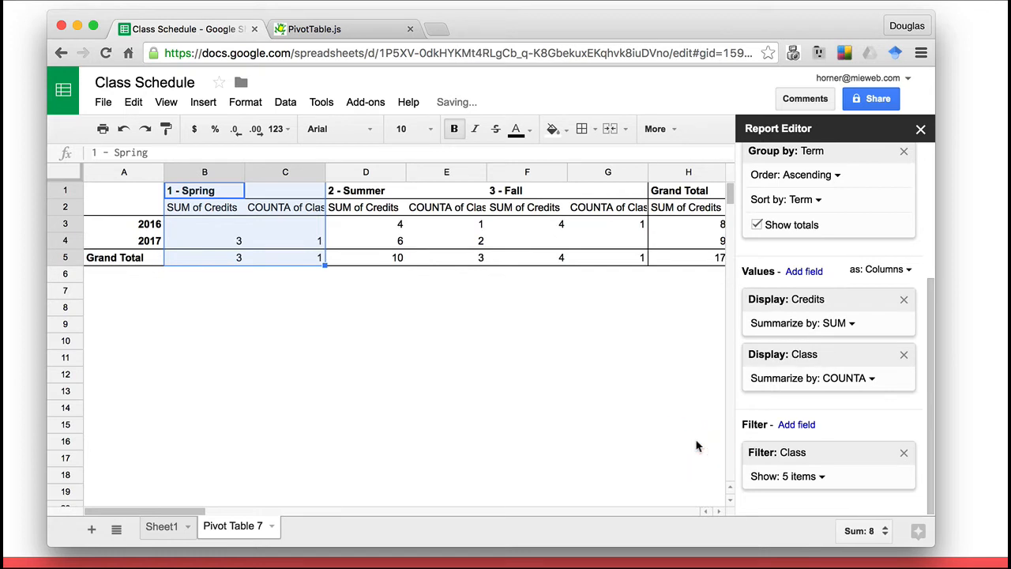
pyautogui.click(407, 246)
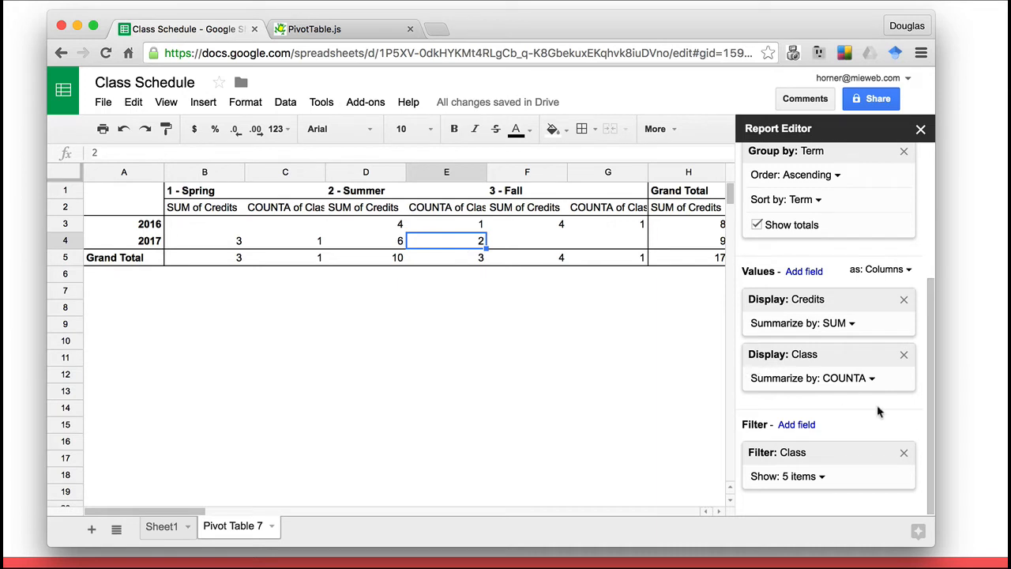
# Step: Remove the Class filter and the Class value from the pivot table
pyautogui.click(904, 456)
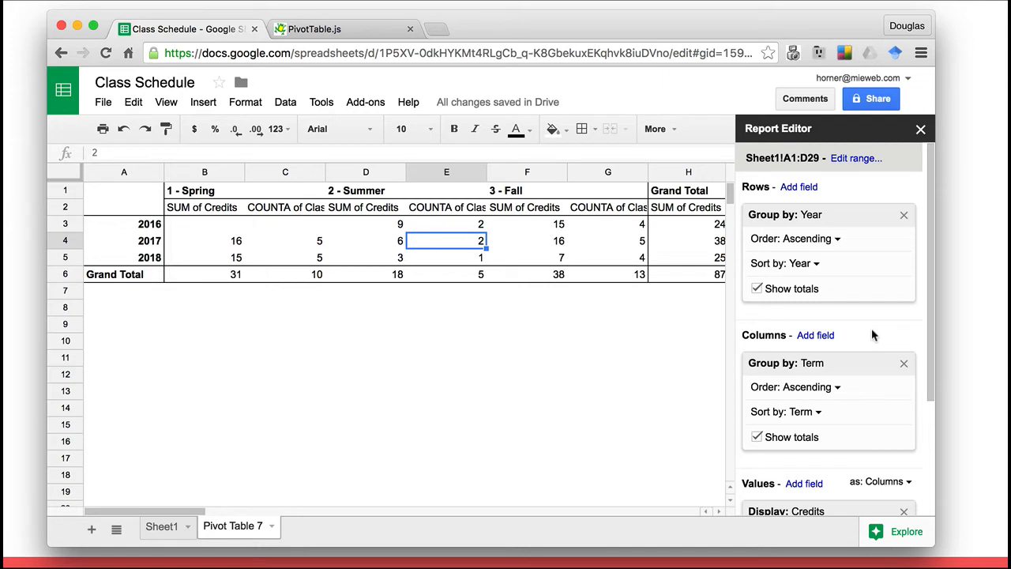
pyautogui.scroll(-3, 873, 335)
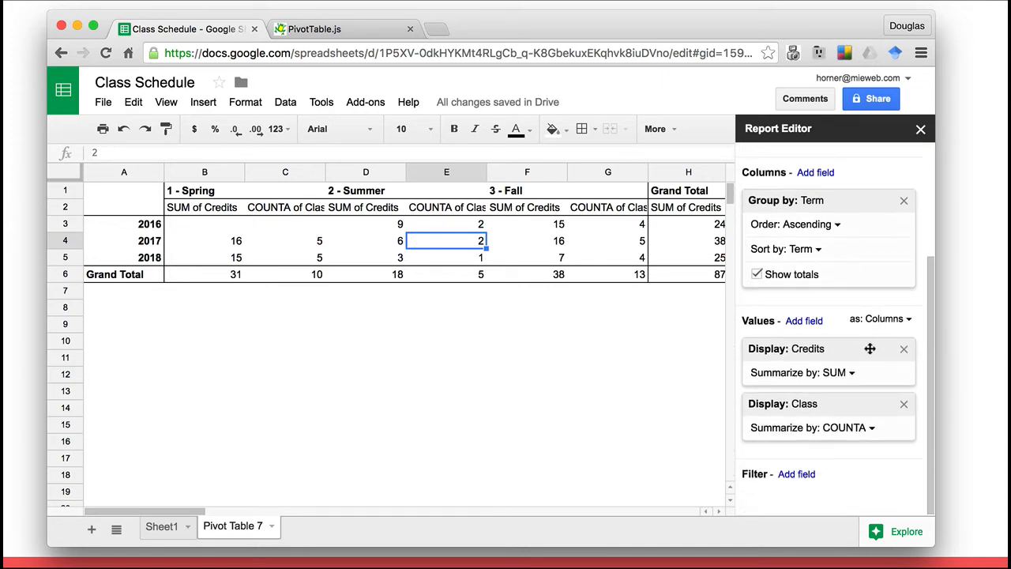
pyautogui.click(905, 405)
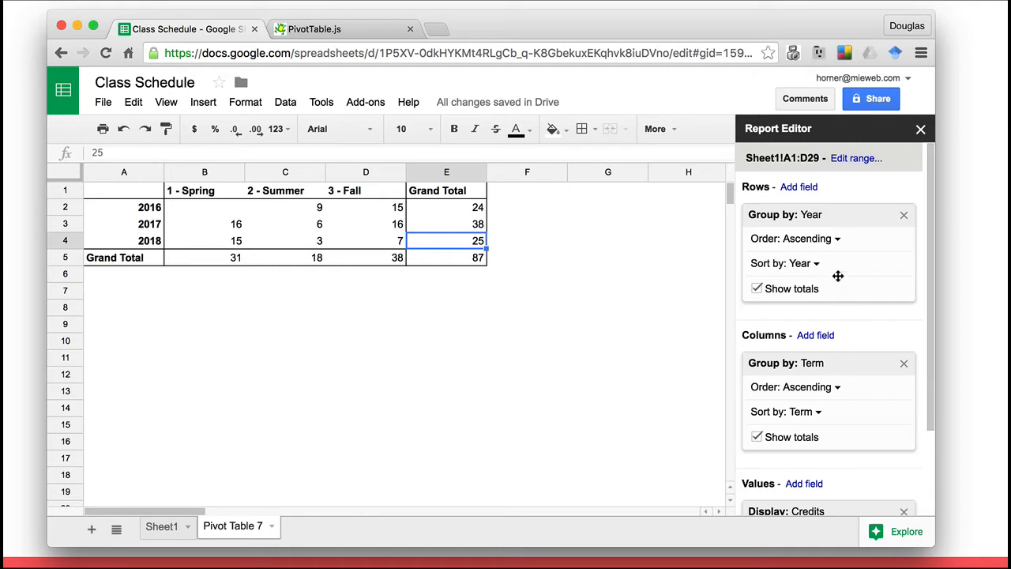
# Step: Try descending order for the Year rows and restore ascending order
pyautogui.click(824, 245)
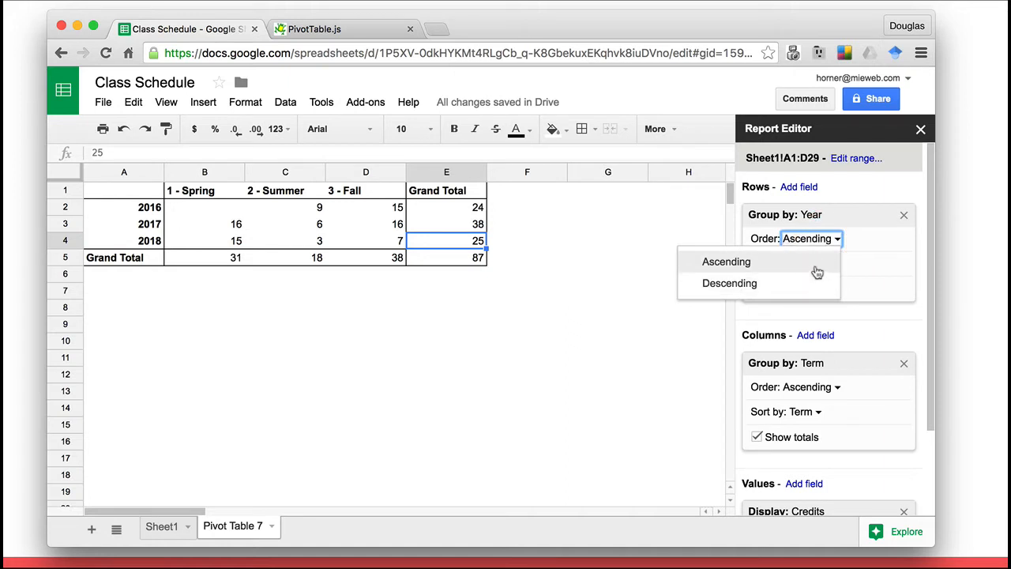
pyautogui.click(813, 285)
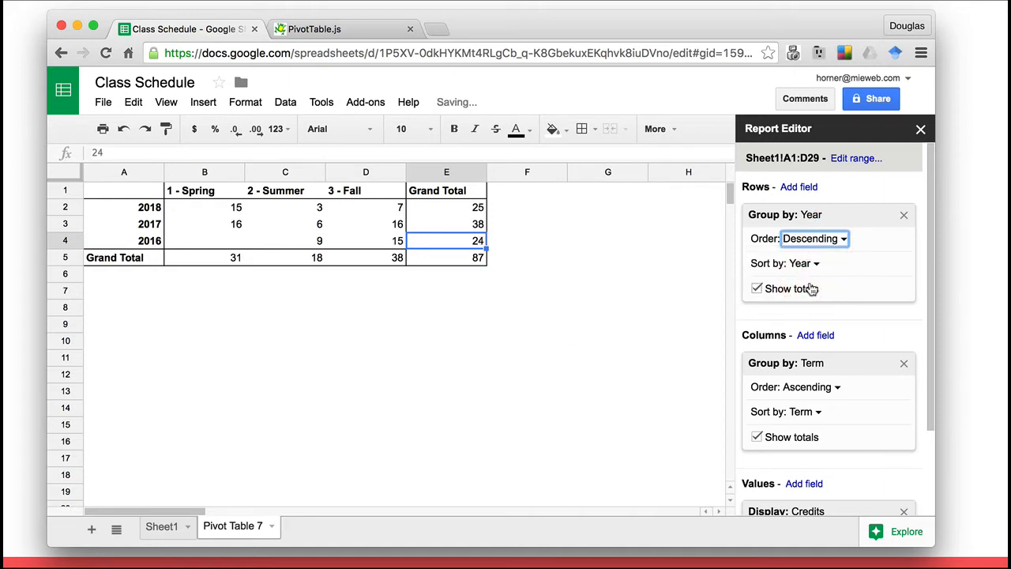
pyautogui.click(815, 245)
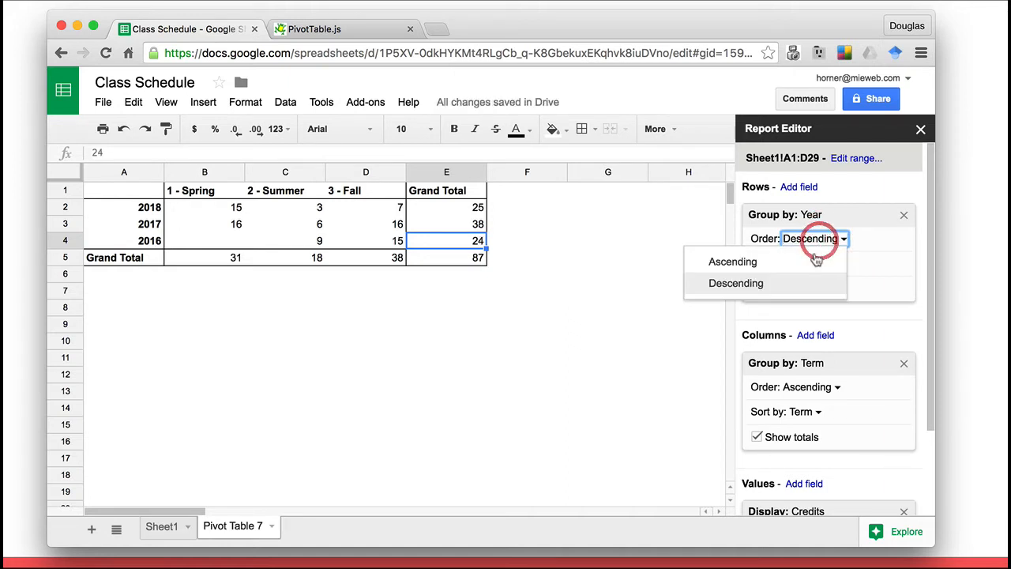
pyautogui.click(816, 262)
# Step: Sort the Year rows by SUM of Credits in Grand Total, in descending order
pyautogui.click(810, 267)
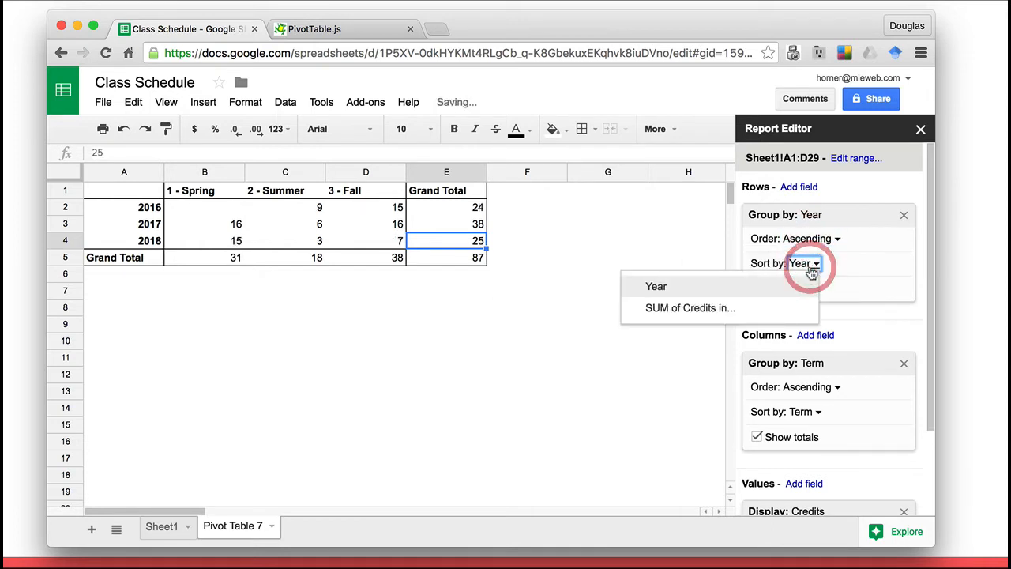
pyautogui.click(782, 308)
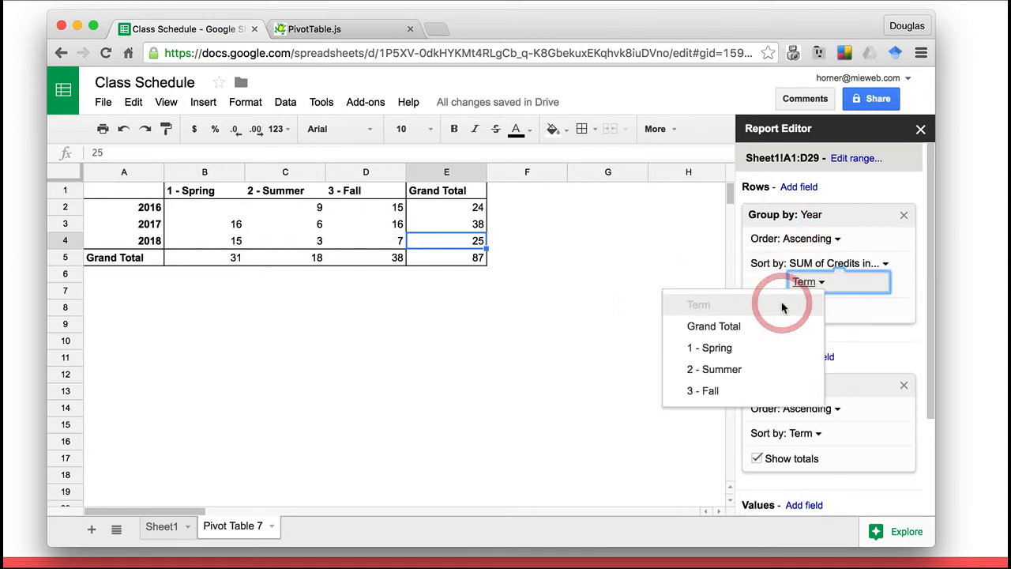
pyautogui.click(766, 331)
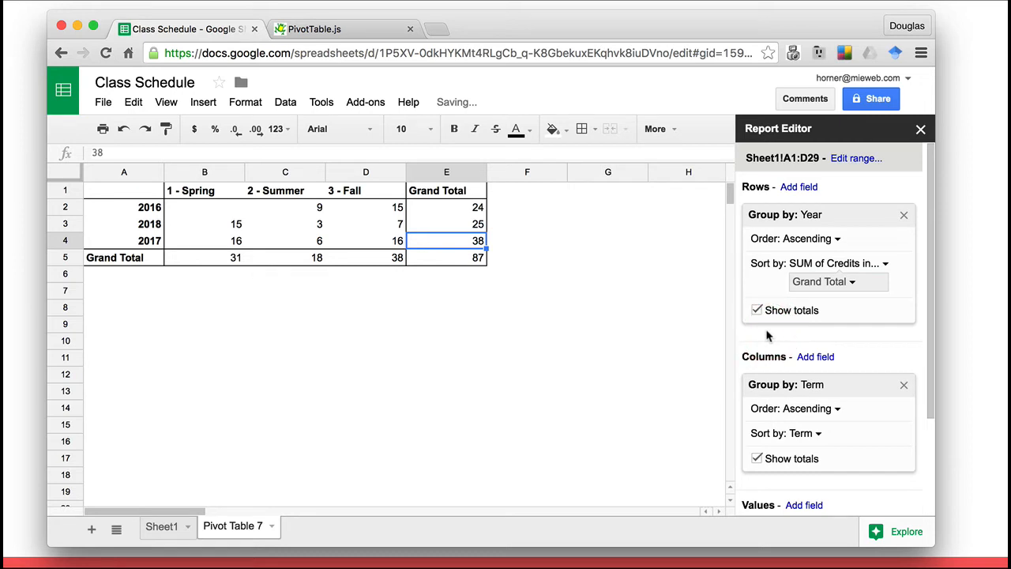
pyautogui.click(837, 238)
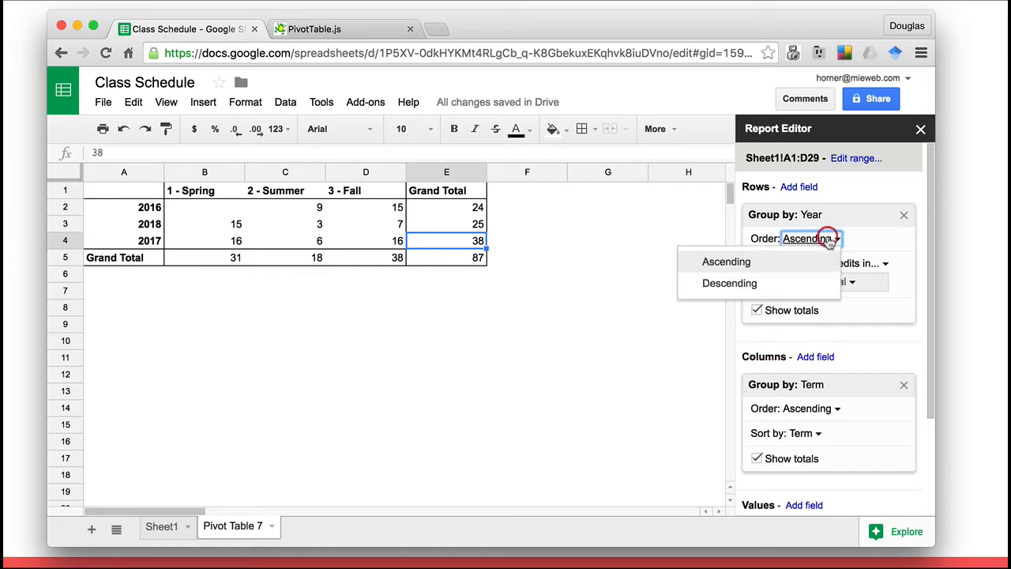
pyautogui.click(810, 283)
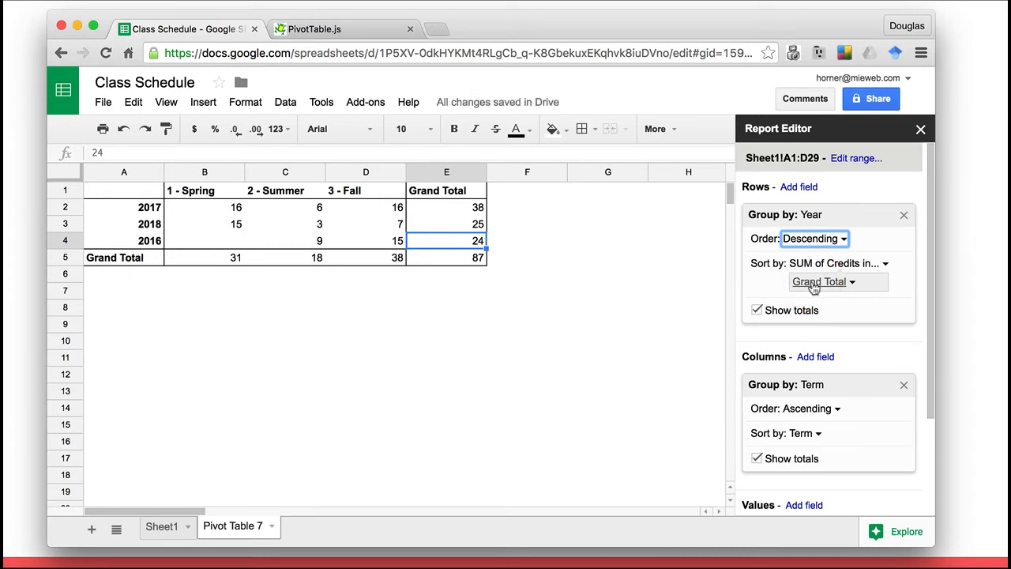
pyautogui.scroll(-3, 826, 352)
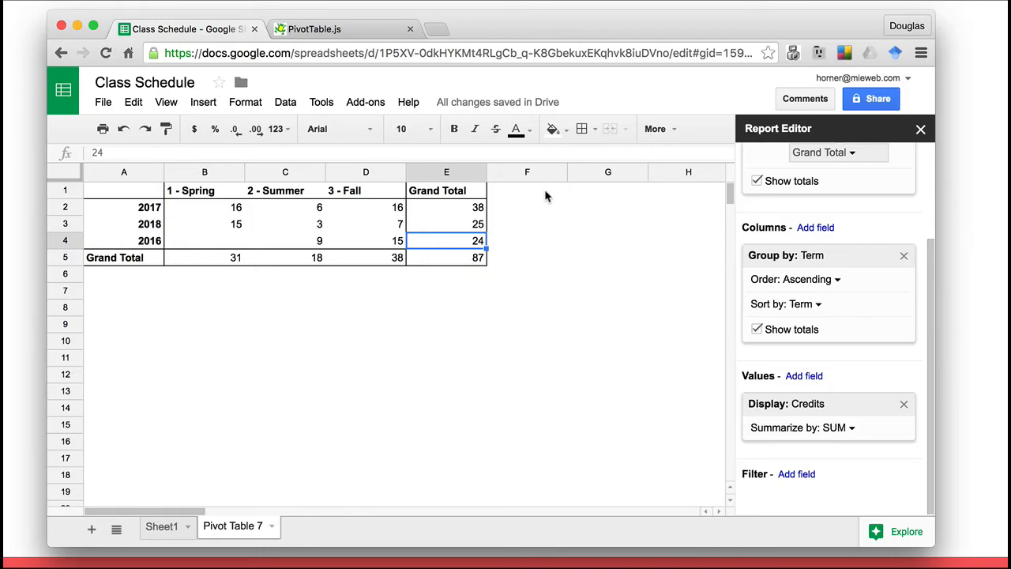
pyautogui.hotkey('ctrl', 'Up')
pyautogui.click(578, 140)
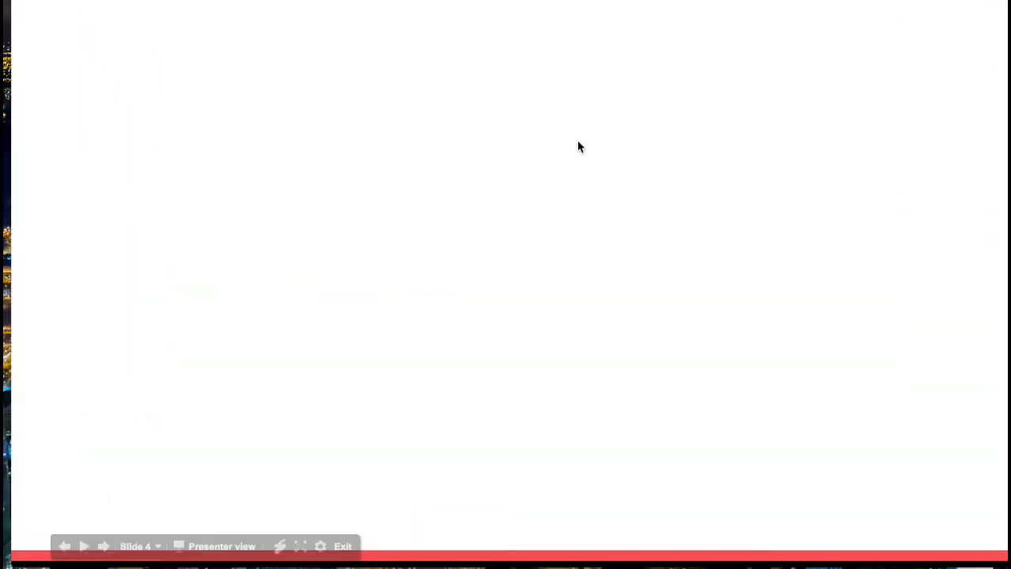
pyautogui.hotkey('ctrl', 'Up')
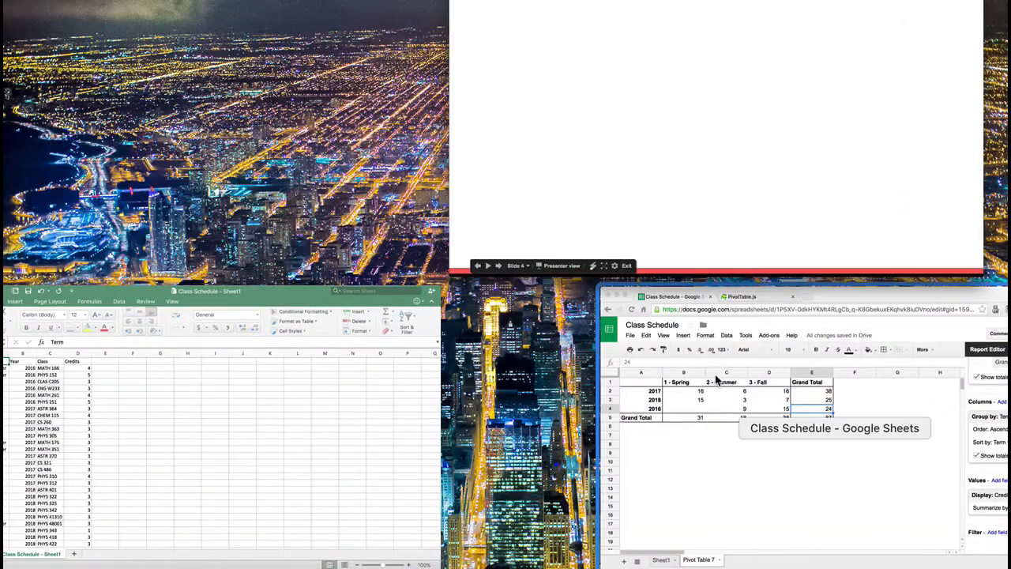
pyautogui.click(722, 423)
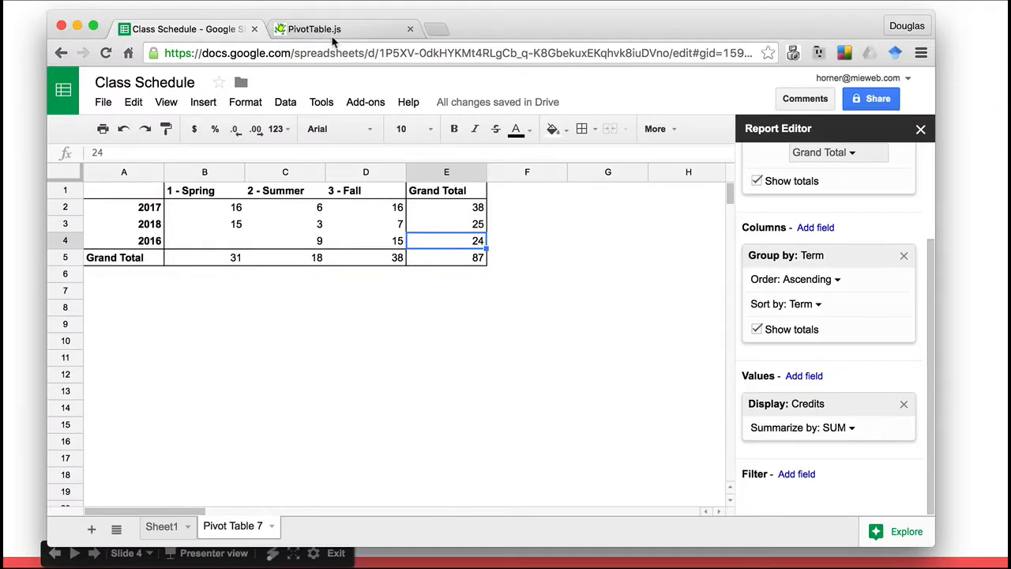
# Step: Switch to the PivotTable.js examples page, open the pivotUI() local CSV example and load Class Schedule - Sheet1.csv from Downloads
pyautogui.click(334, 34)
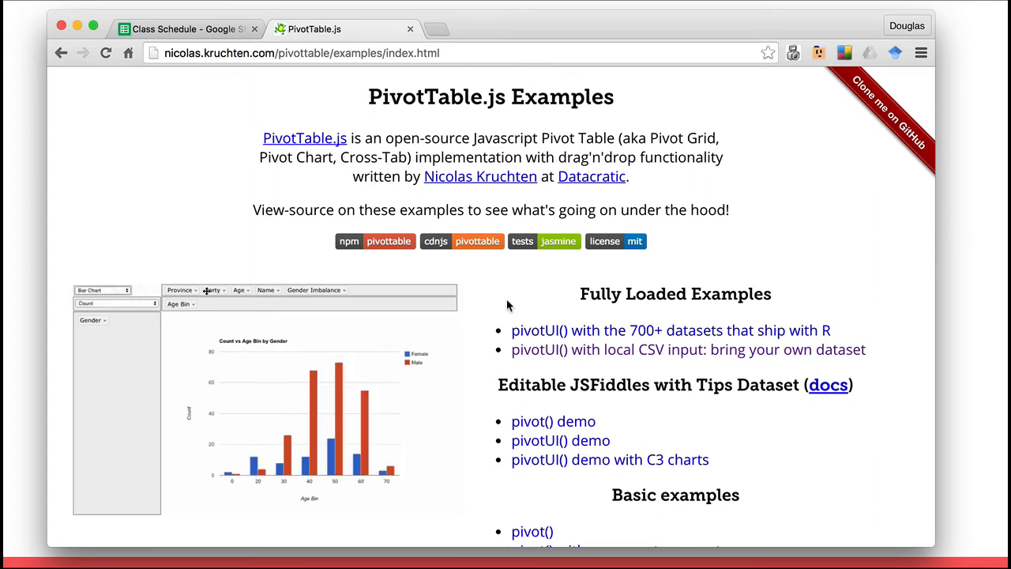
pyautogui.click(553, 353)
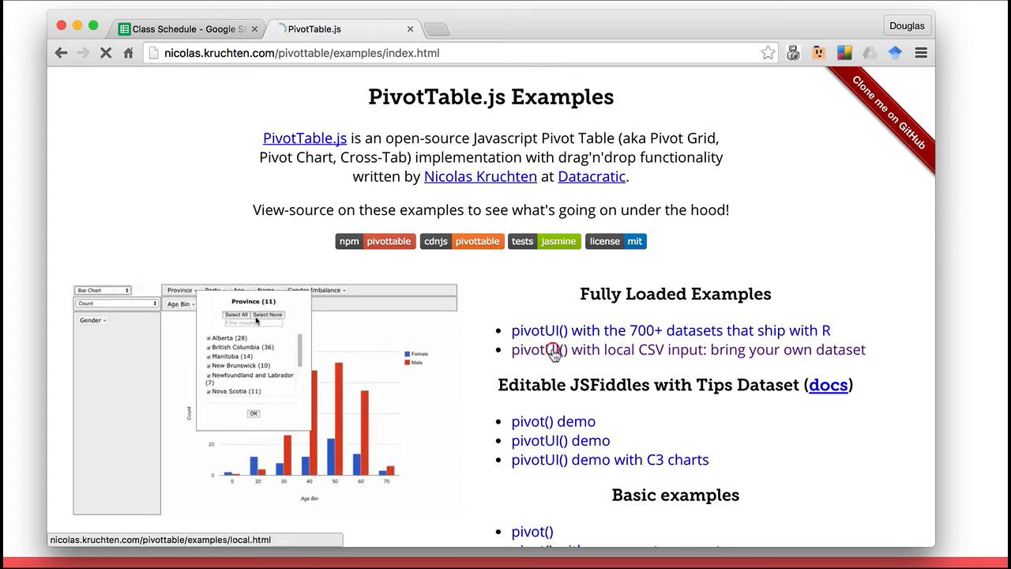
pyautogui.click(486, 116)
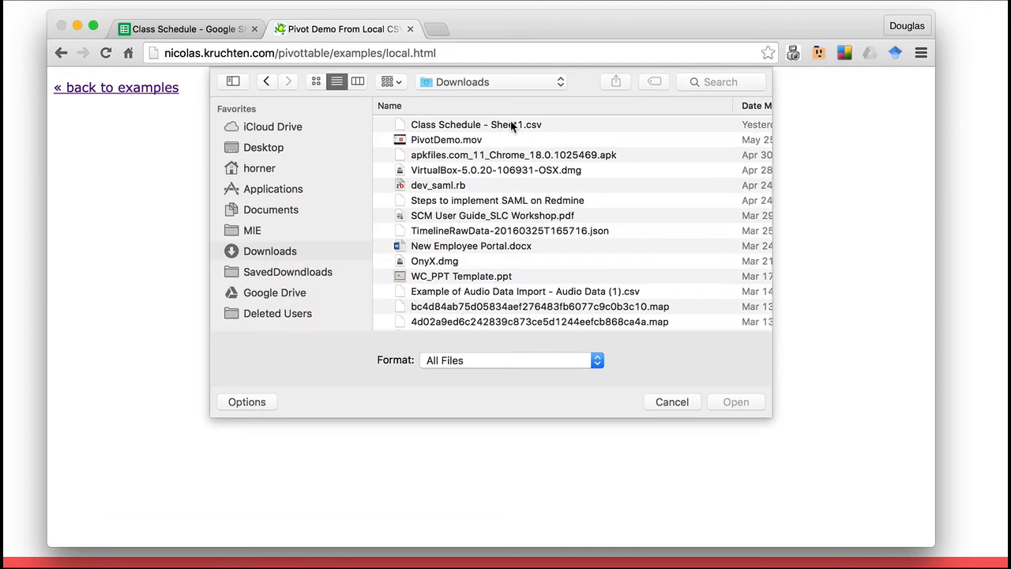
pyautogui.click(512, 126)
pyautogui.press('Return')
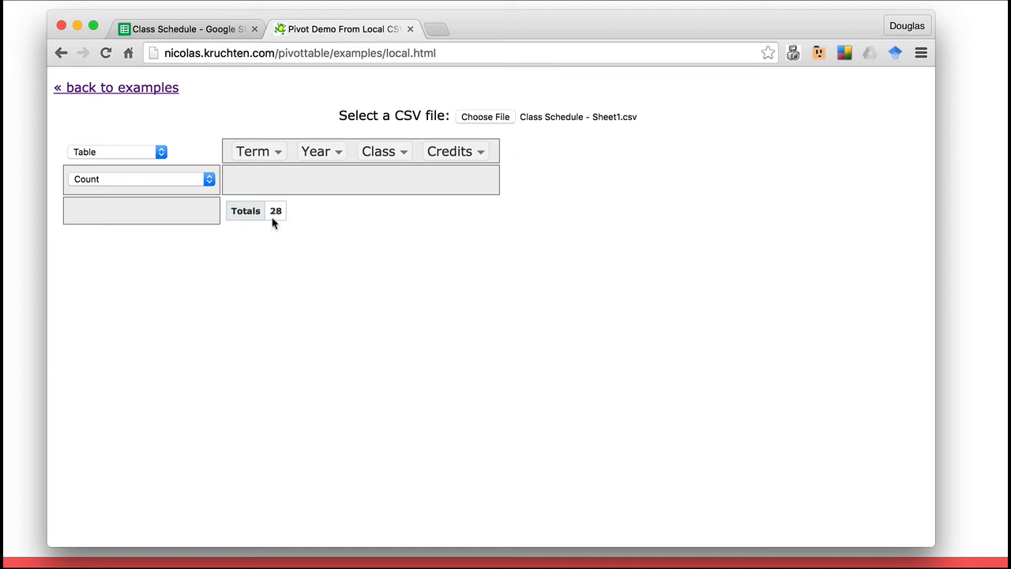
# Step: Arrange the PivotTable.js table with Year as the row field and Term as the column field
pyautogui.moveTo(316, 152); pyautogui.dragTo(169, 212)
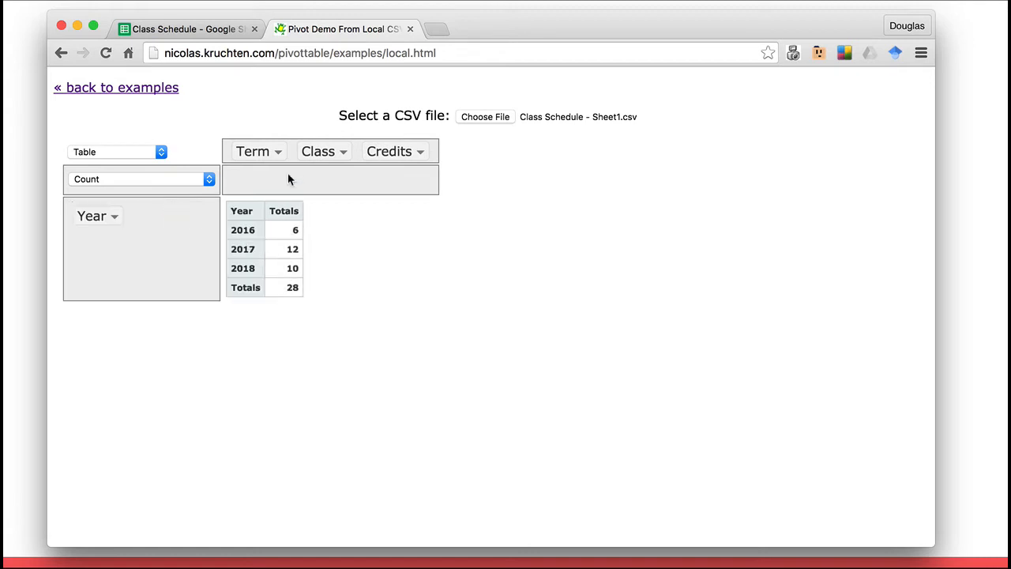
pyautogui.moveTo(257, 151); pyautogui.dragTo(165, 248)
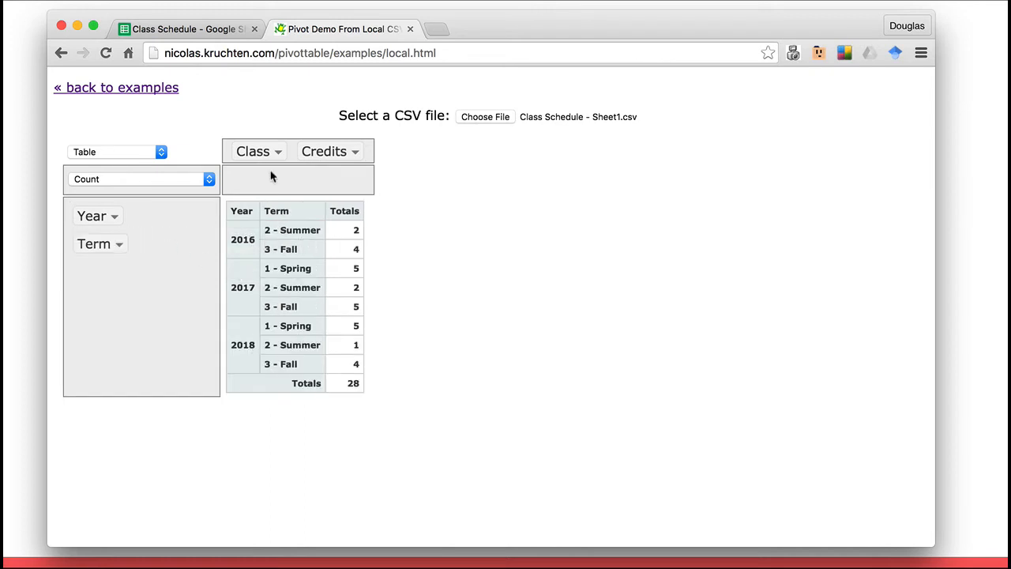
pyautogui.moveTo(87, 245); pyautogui.dragTo(250, 184)
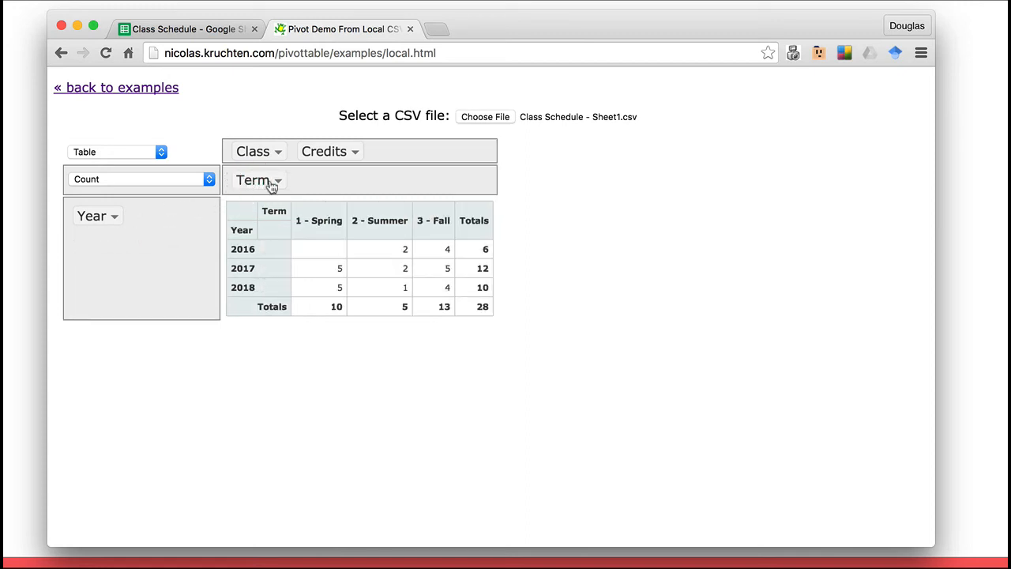
# Step: Aggregate the table by Sum of Credits, and change the aggregation to Integer Sum to drop the decimals
pyautogui.click(149, 179)
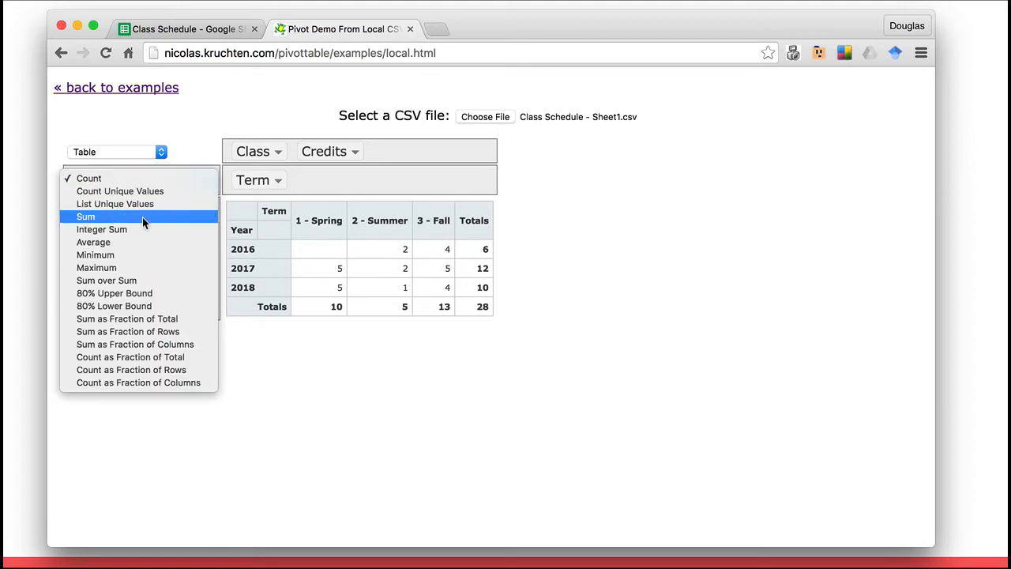
pyautogui.click(142, 216)
pyautogui.click(151, 200)
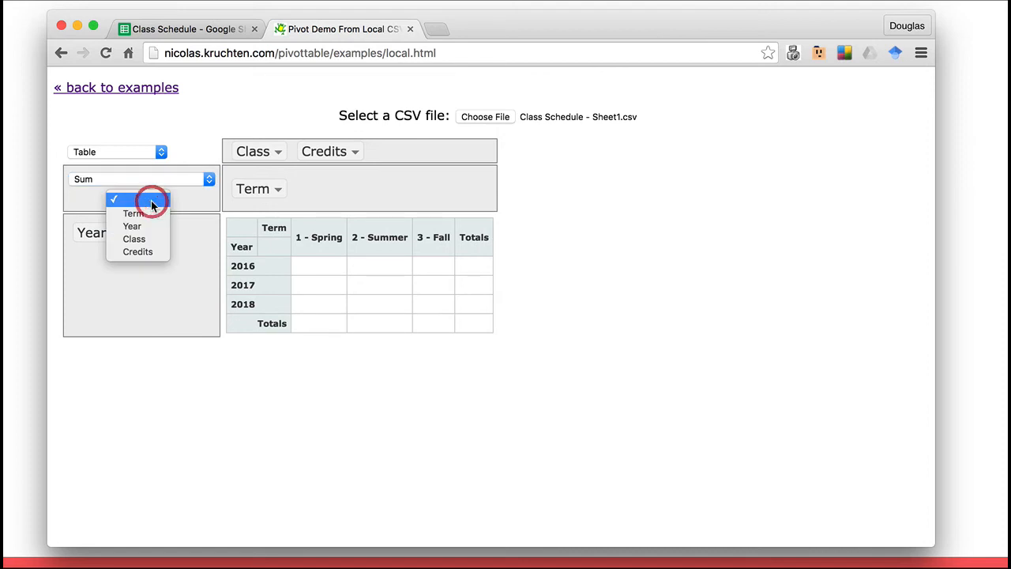
pyautogui.click(145, 248)
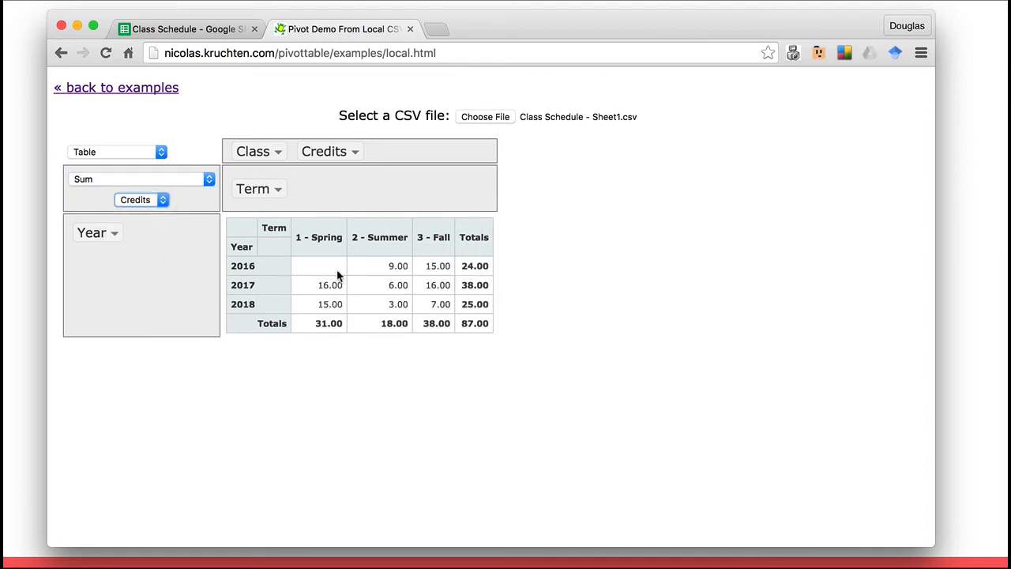
pyautogui.click(139, 183)
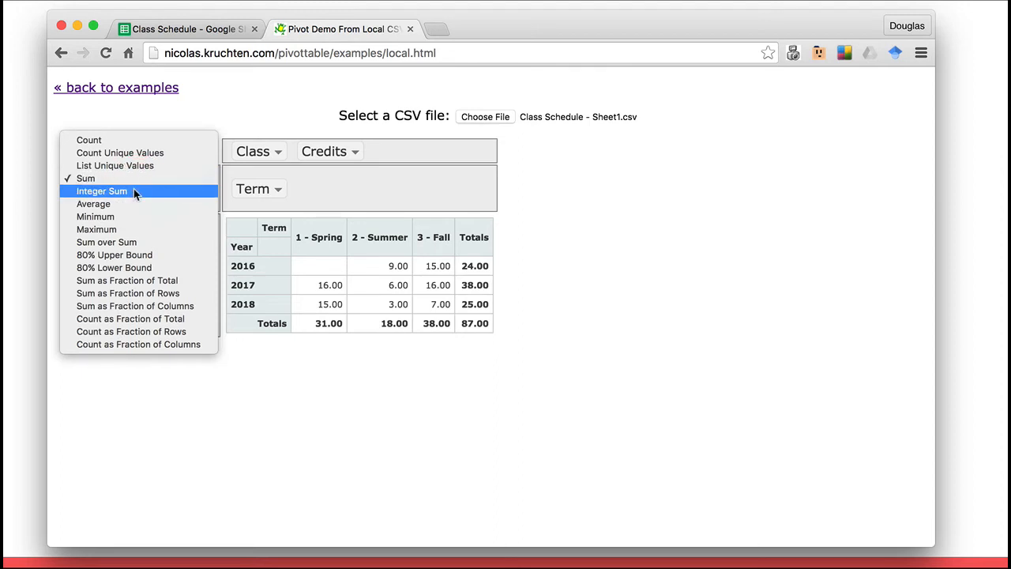
pyautogui.click(135, 191)
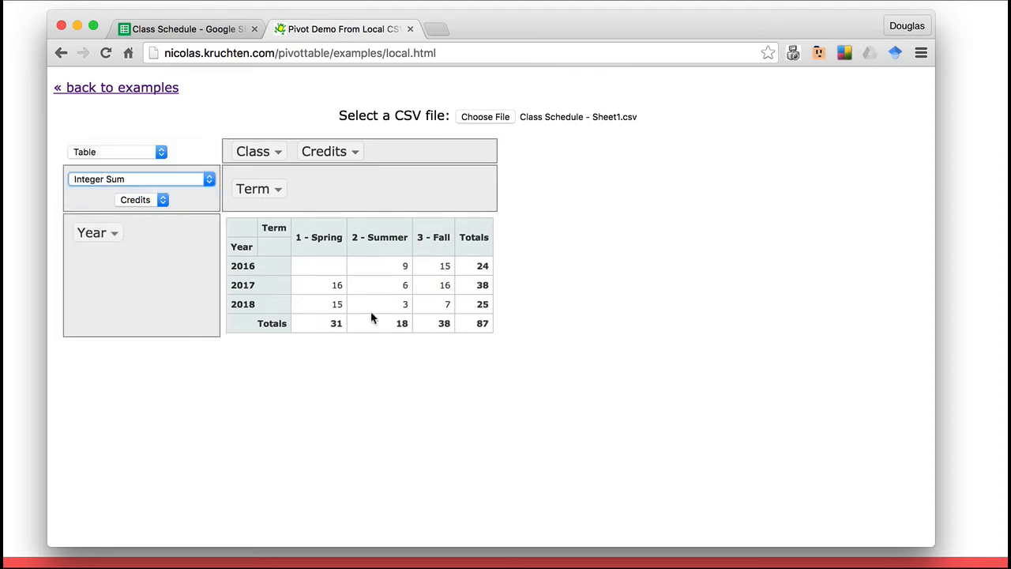
# Step: Display the credits by term and year as a Bar Chart and view the whole chart
pyautogui.click(144, 153)
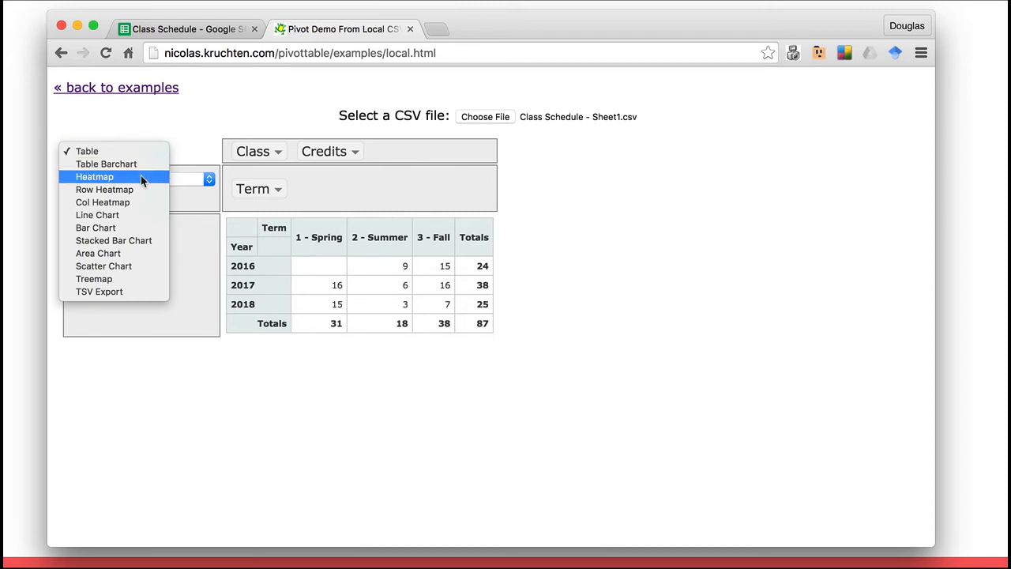
pyautogui.click(132, 228)
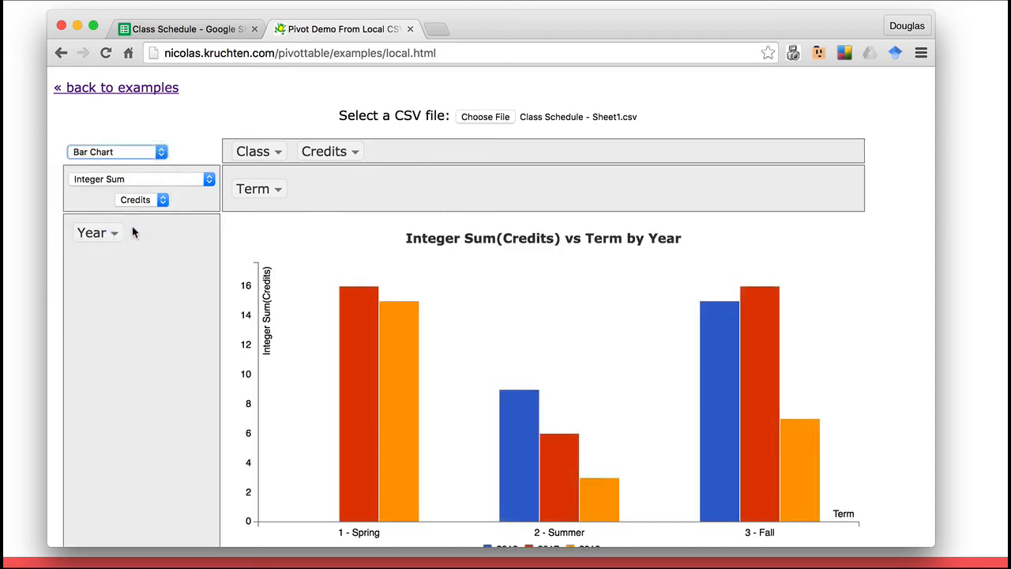
pyautogui.scroll(-2, 505, 313)
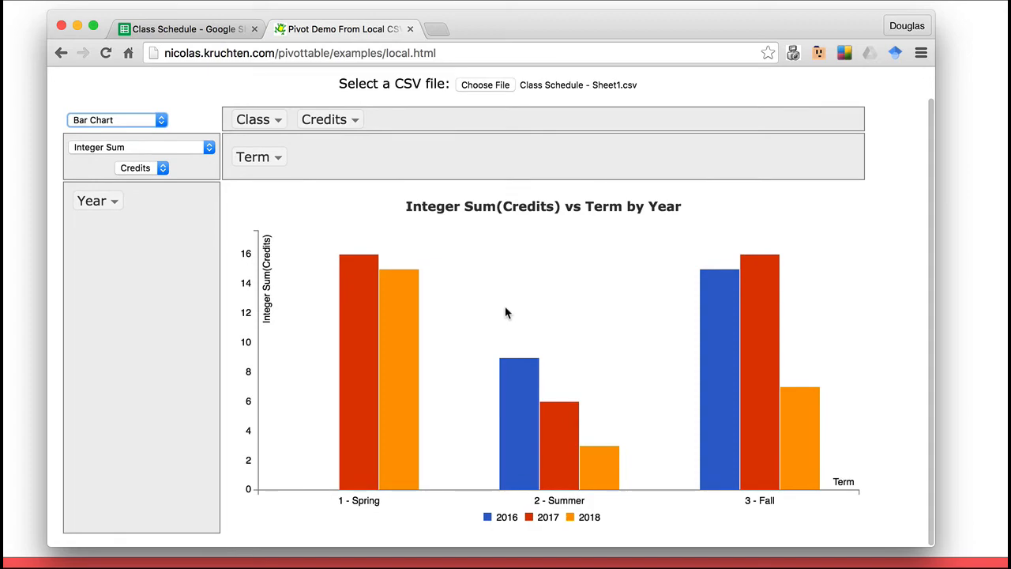
pyautogui.scroll(2, 506, 313)
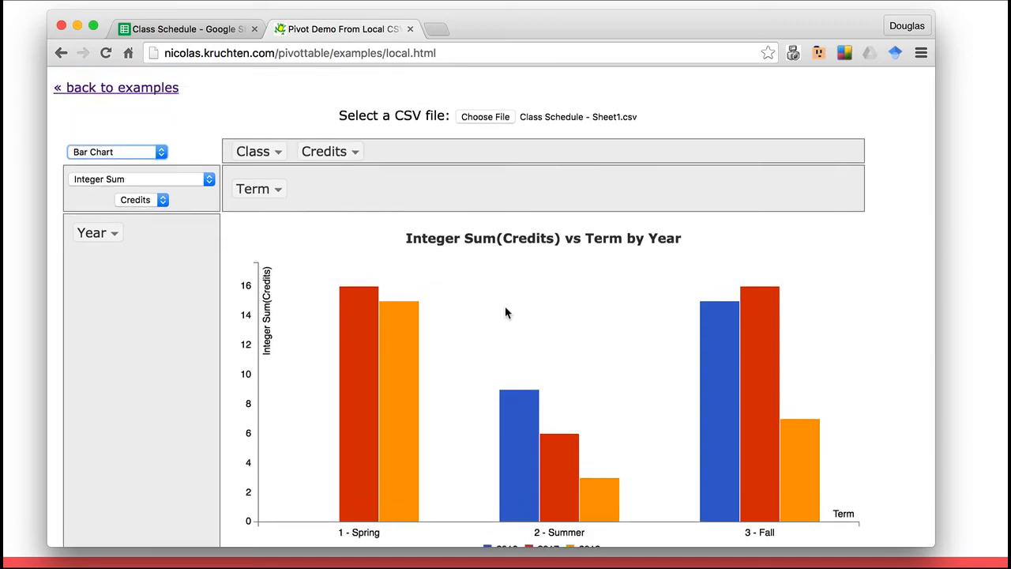
# Step: Switch to the Class Schedule - Sheet1 workbook in Excel and freeze its top row
pyautogui.hotkey('ctrl', 'Up')
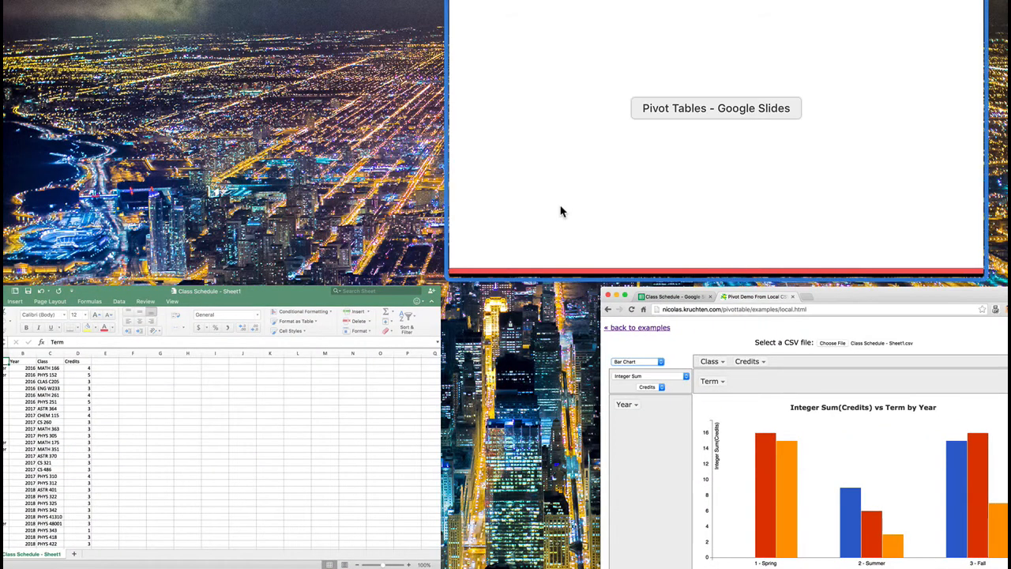
pyautogui.click(304, 447)
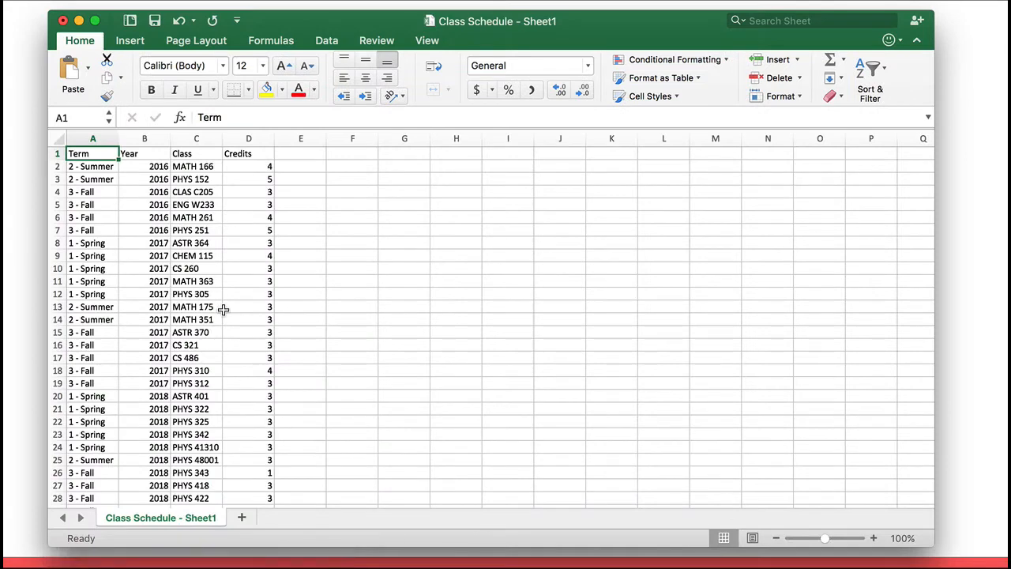
pyautogui.scroll(-5, 224, 309)
pyautogui.scroll(5, 224, 309)
pyautogui.click(429, 44)
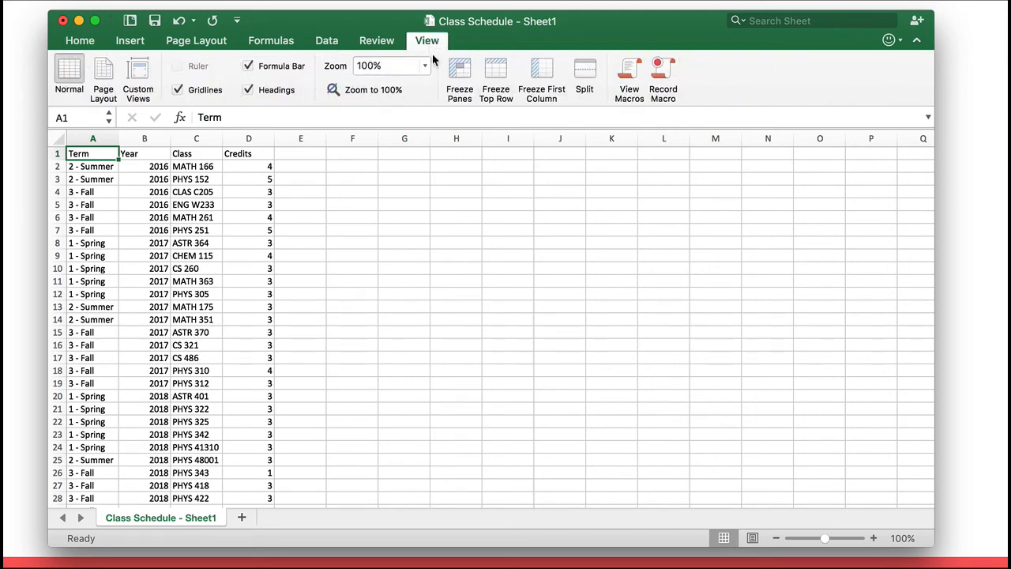
pyautogui.click(496, 75)
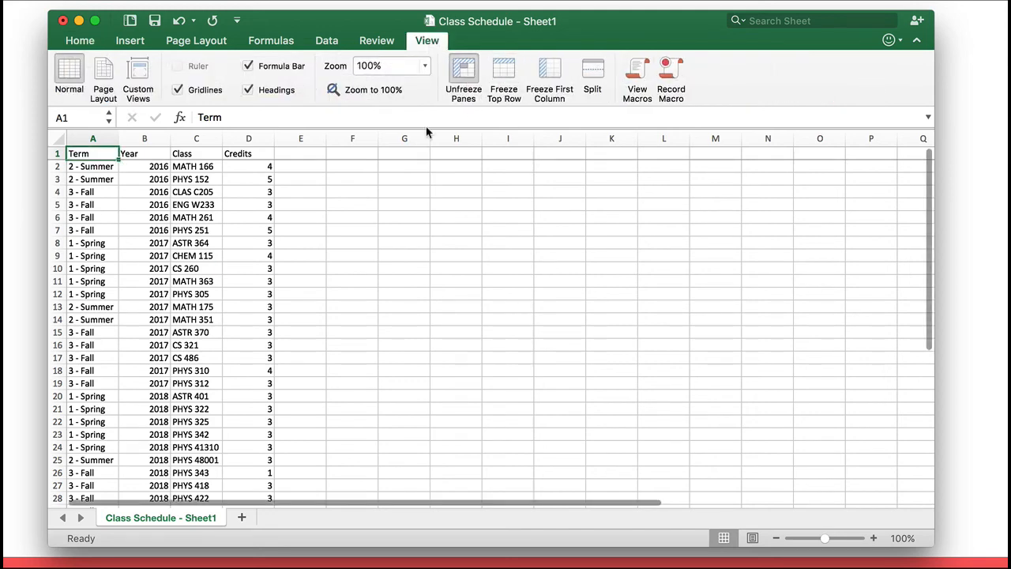
pyautogui.scroll(-5, 202, 244)
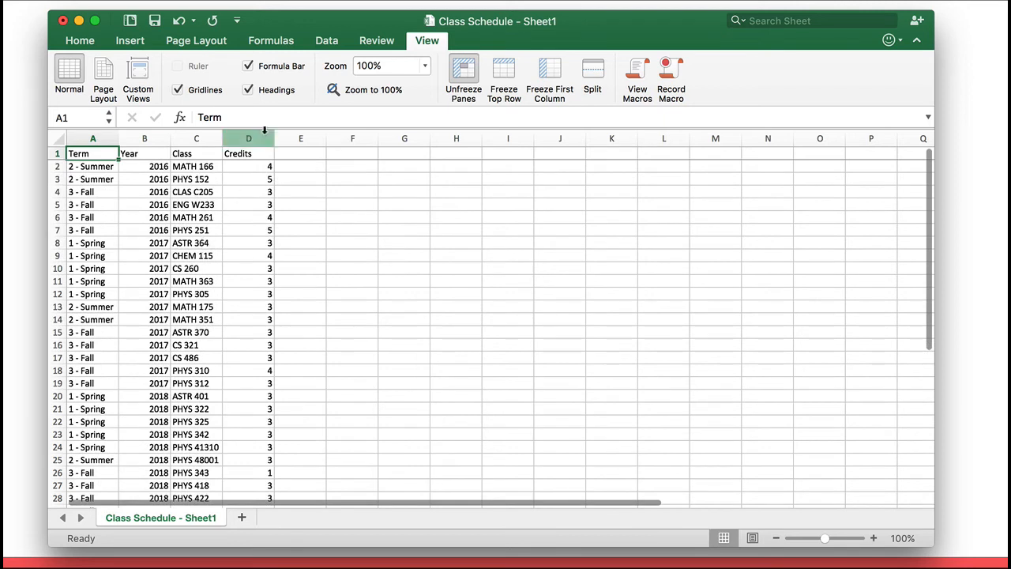
# Step: Add filters to the Term, Year, Class and Credits columns (A to D)
pyautogui.click(326, 41)
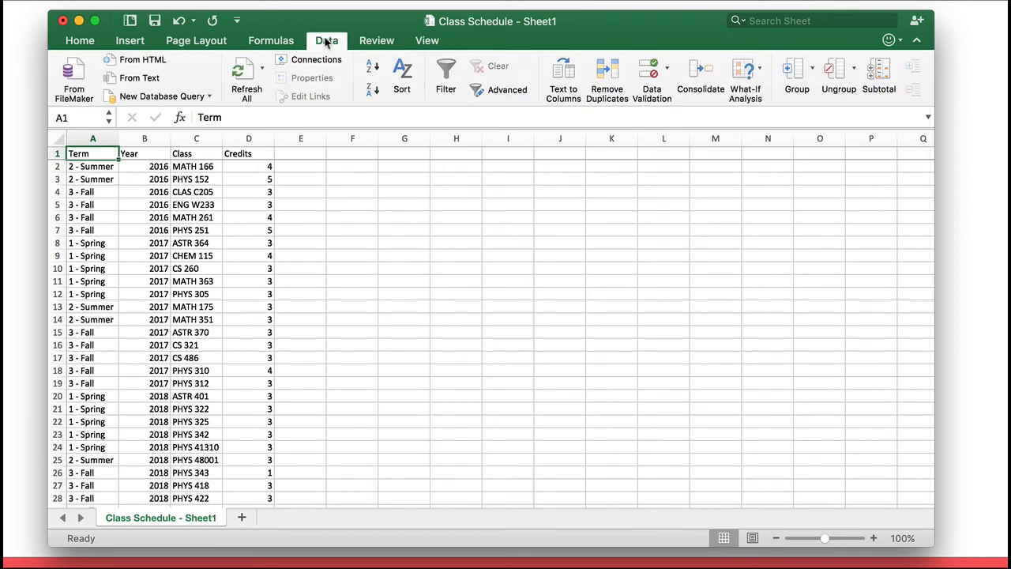
pyautogui.moveTo(93, 141); pyautogui.dragTo(248, 140)
pyautogui.click(447, 92)
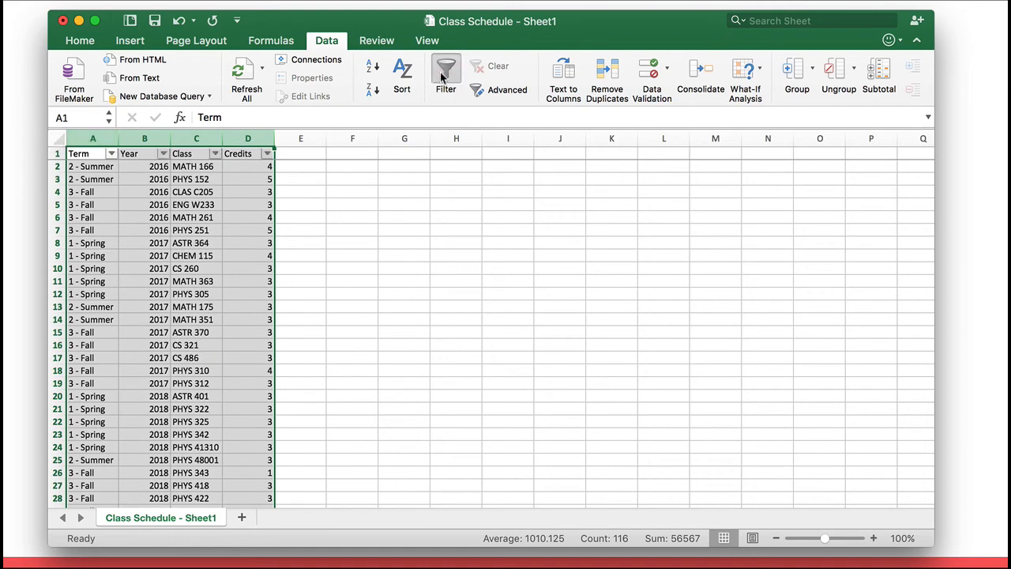
pyautogui.click(176, 220)
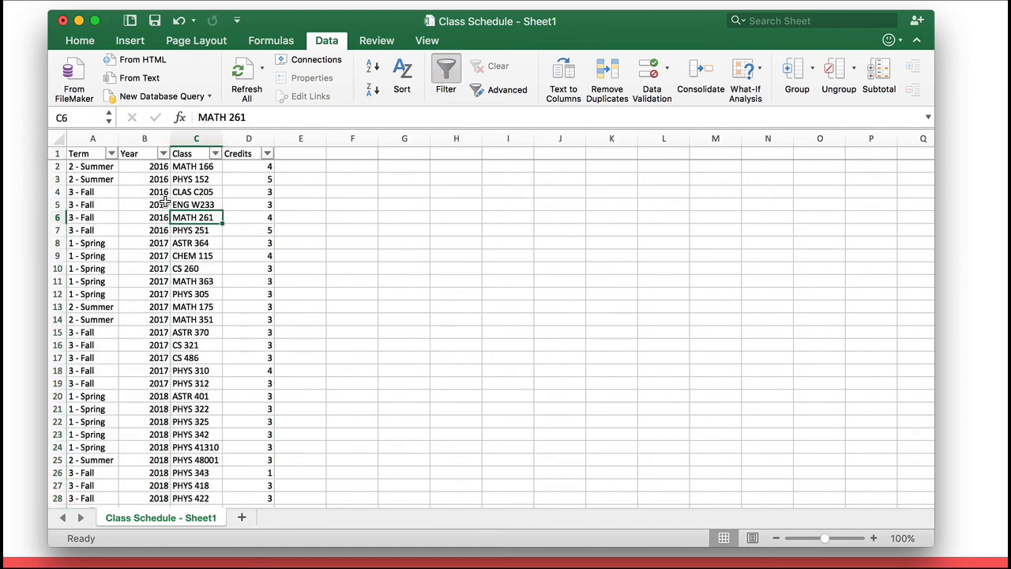
# Step: Create a PivotTable on a new worksheet from the full class schedule range A1:D29
pyautogui.click(94, 154)
pyautogui.press('super+shift+Down')
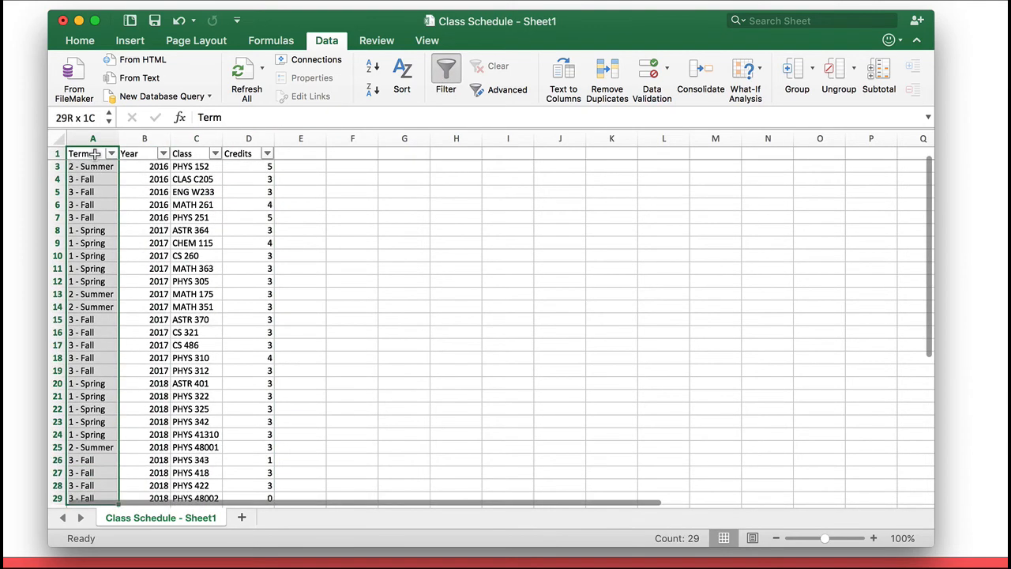
pyautogui.press('super+shift+Right')
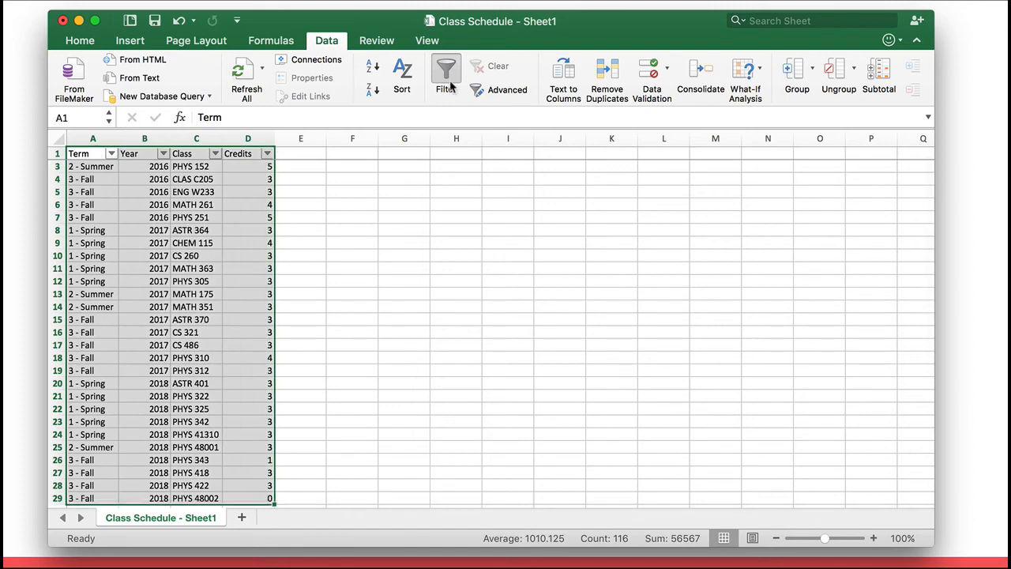
pyautogui.click(131, 41)
pyautogui.click(73, 75)
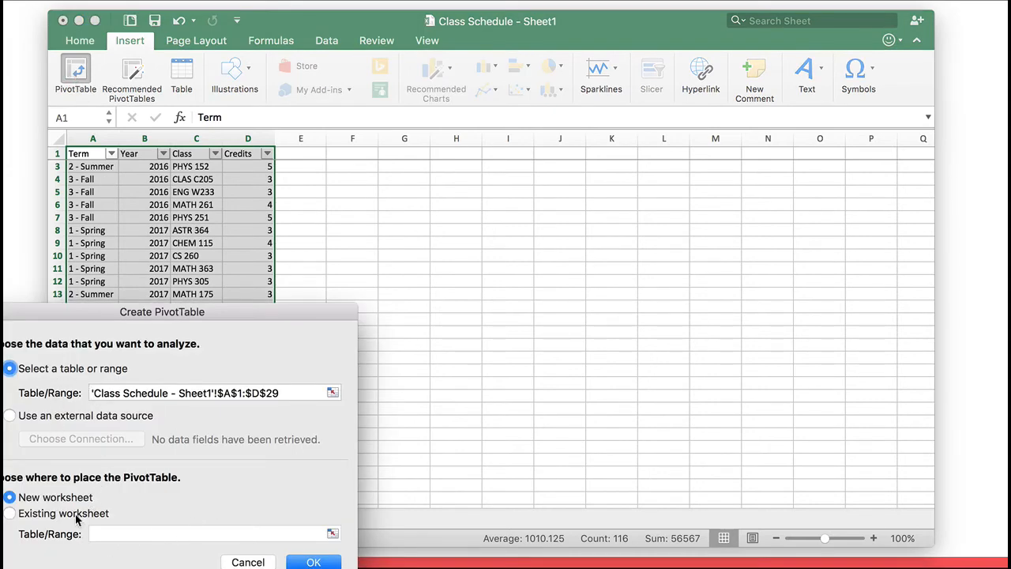
pyautogui.click(313, 562)
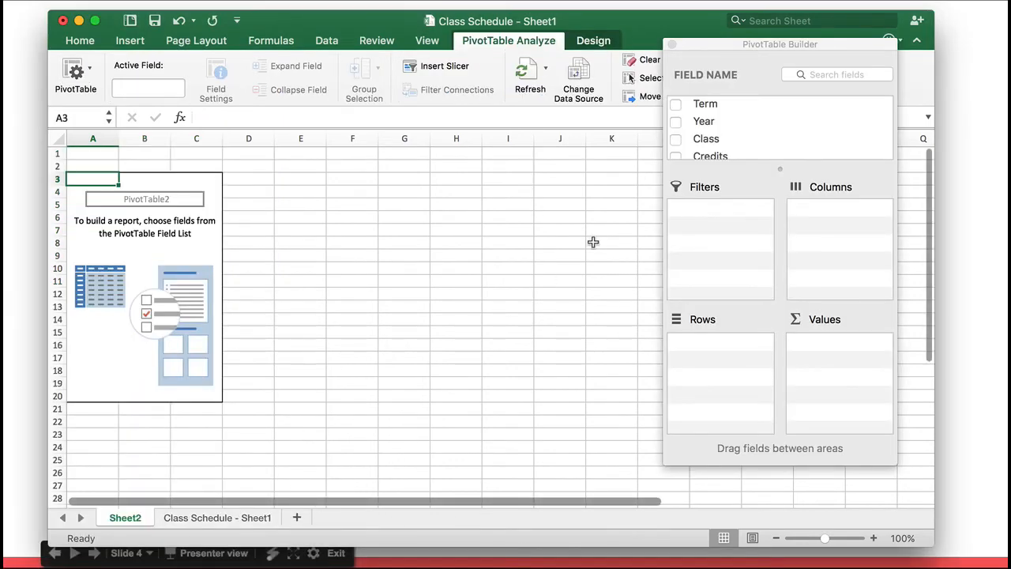
# Step: Lay out the PivotTable with Year as rows, Term as columns, and Sum of Credits and Count of Class as values
pyautogui.click(717, 125)
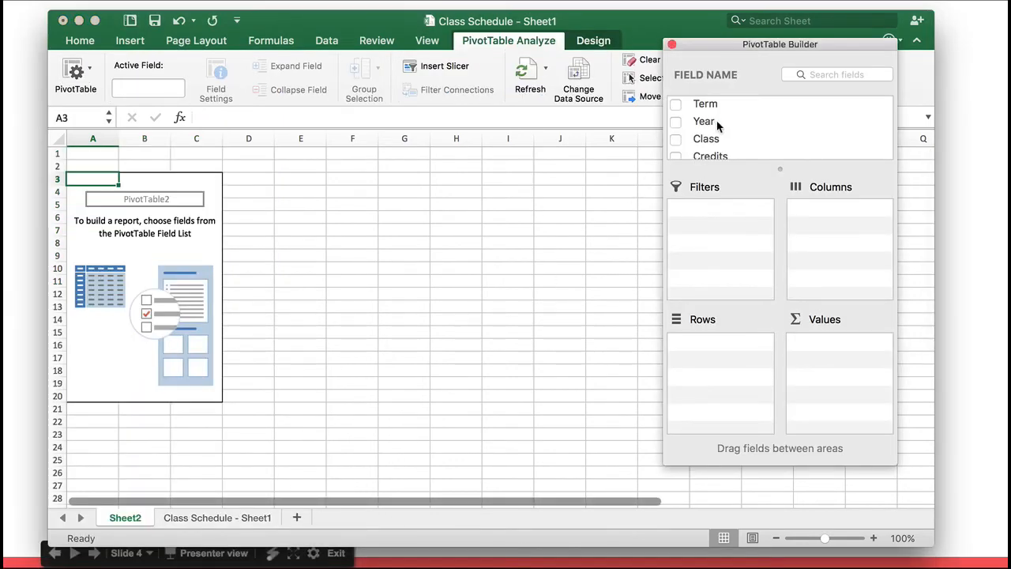
pyautogui.moveTo(703, 123); pyautogui.dragTo(722, 371)
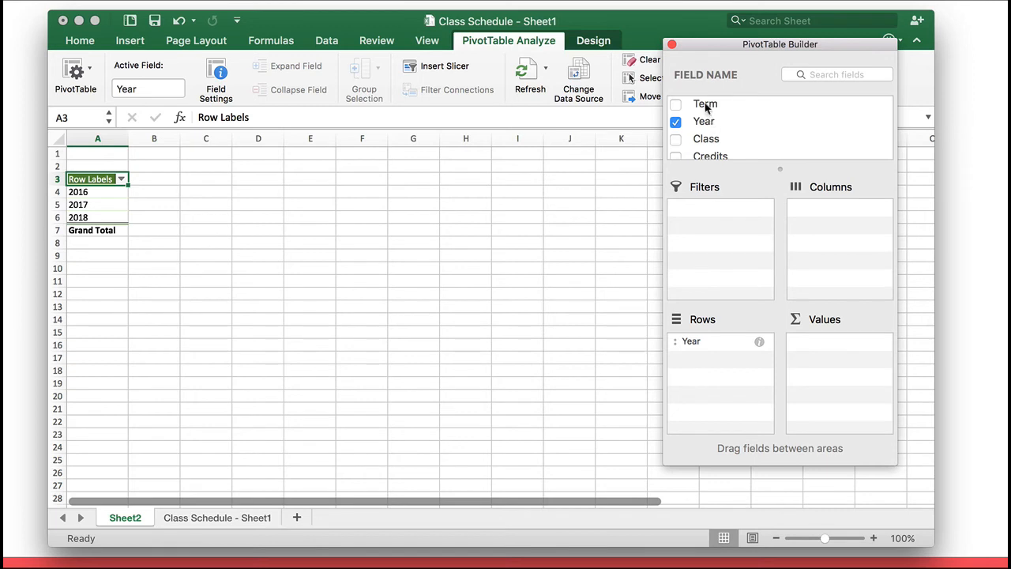
pyautogui.scroll(-1, 725, 154)
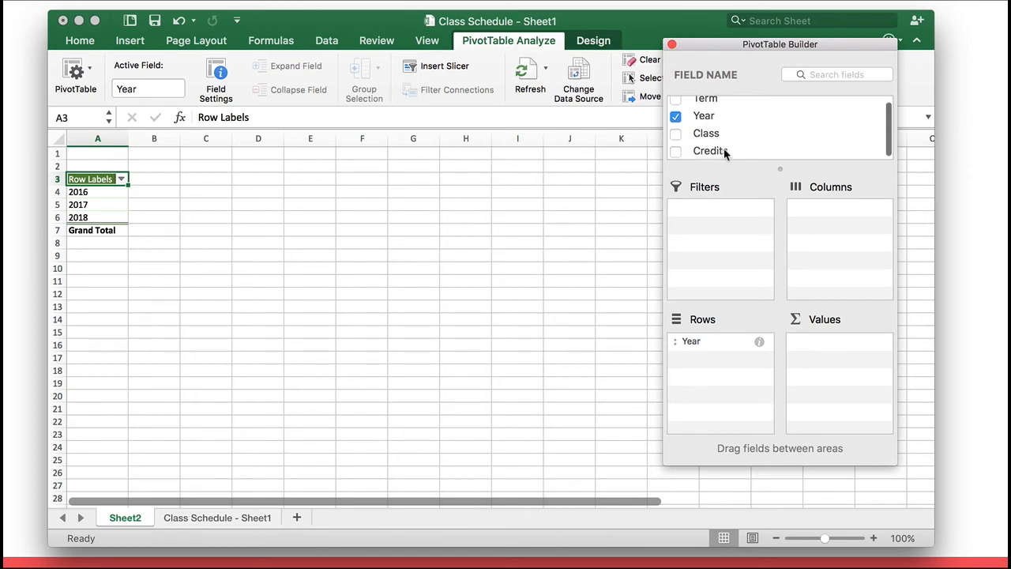
pyautogui.moveTo(716, 148); pyautogui.dragTo(837, 372)
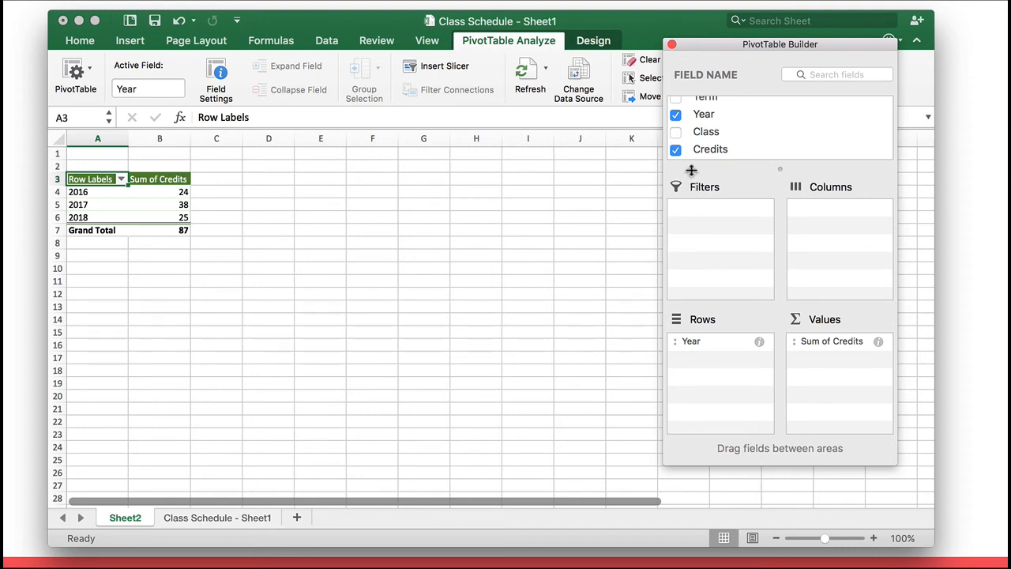
pyautogui.moveTo(707, 132); pyautogui.dragTo(822, 359)
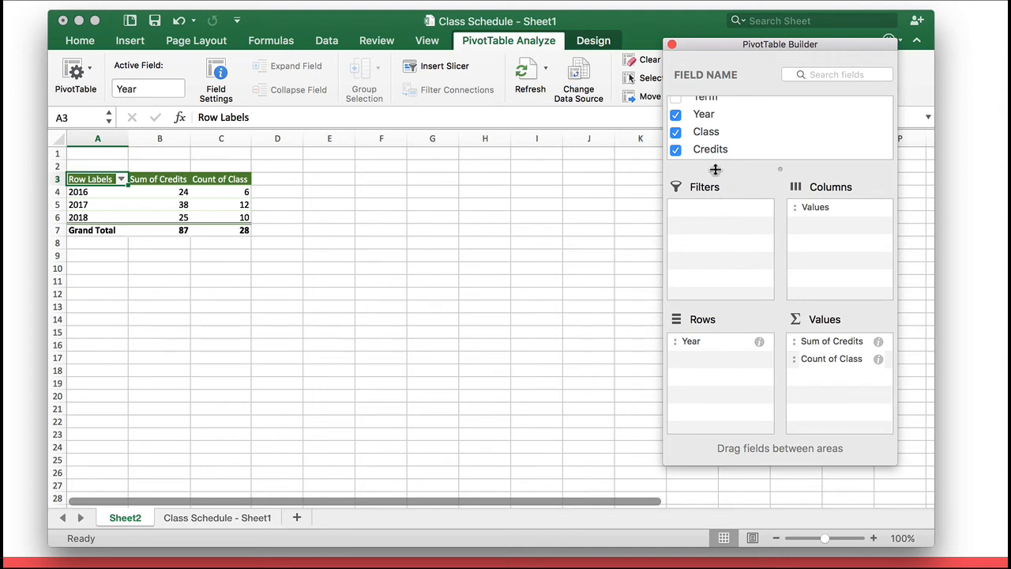
pyautogui.scroll(1, 703, 139)
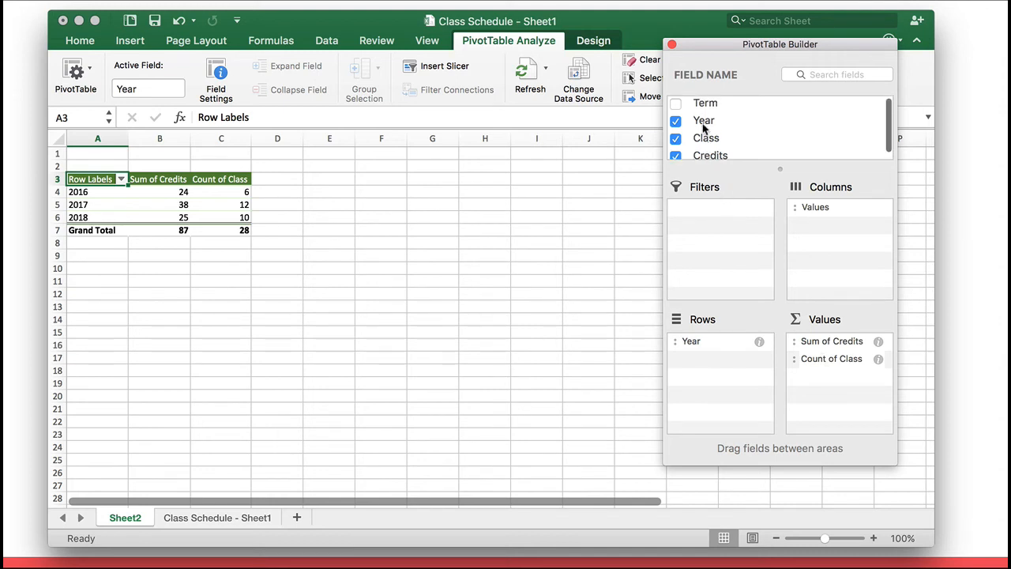
pyautogui.moveTo(704, 104); pyautogui.dragTo(839, 243)
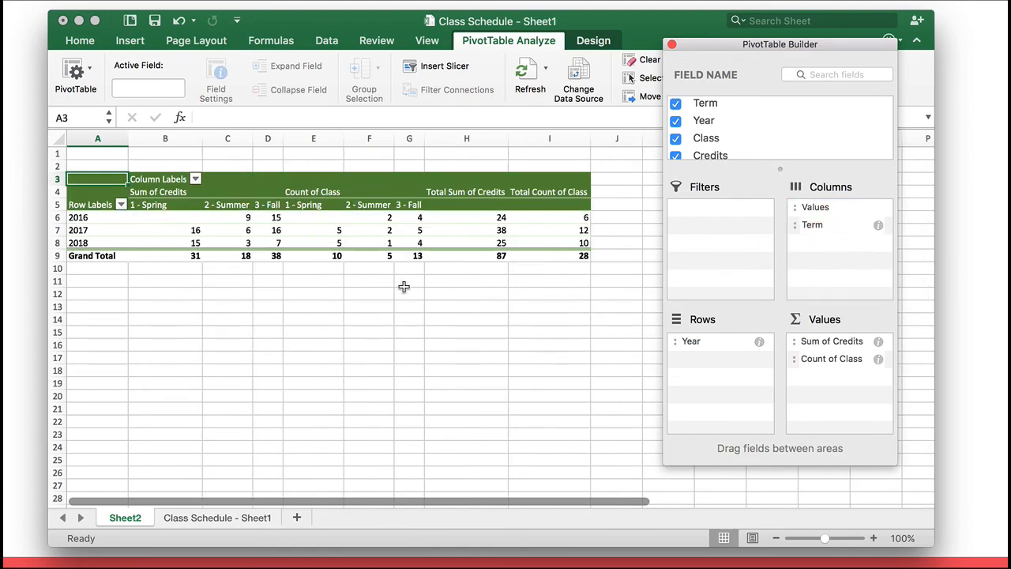
pyautogui.hotkey('ctrl', 'Up')
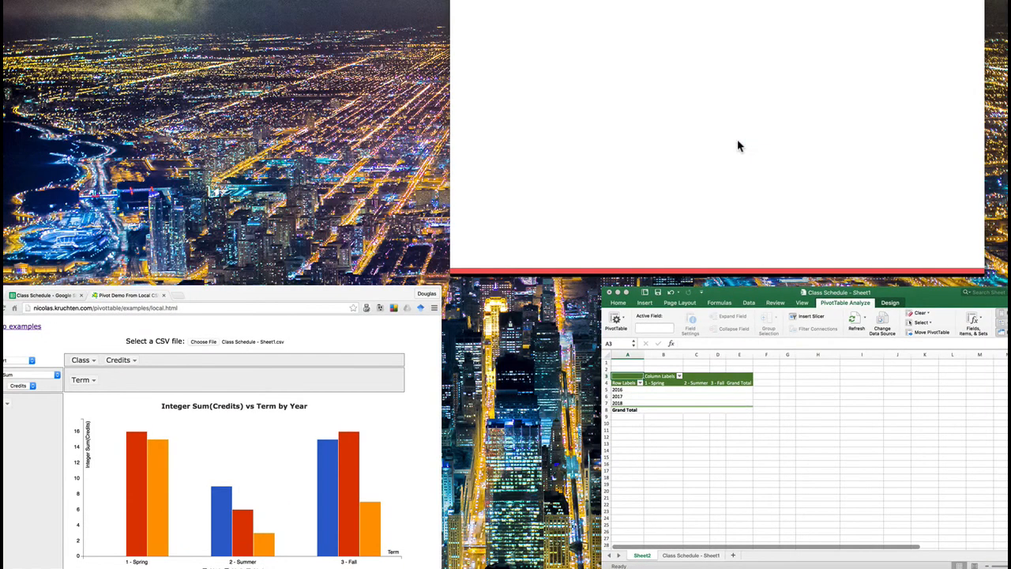
pyautogui.click(737, 141)
pyautogui.click(733, 194)
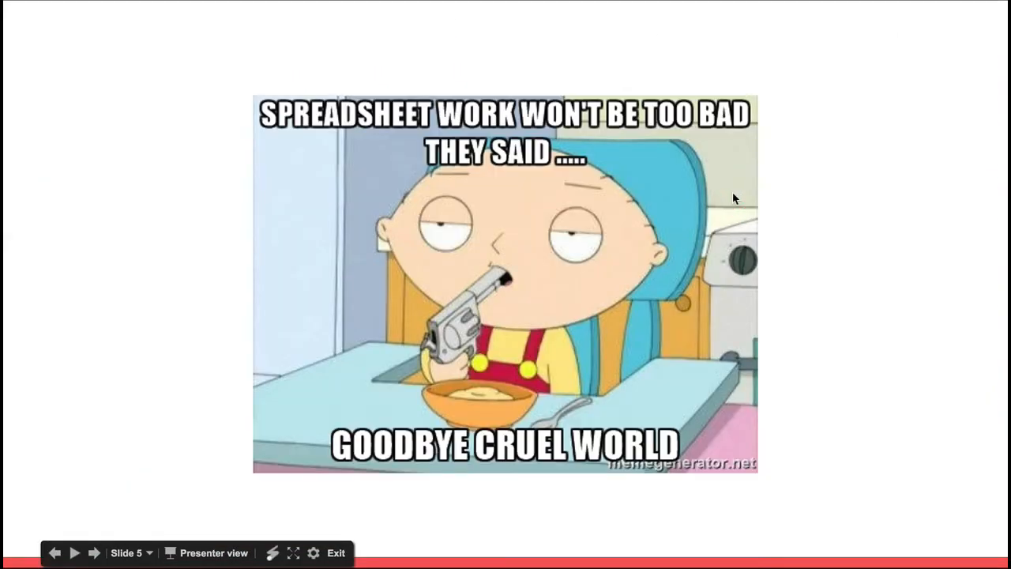
pyautogui.click(733, 194)
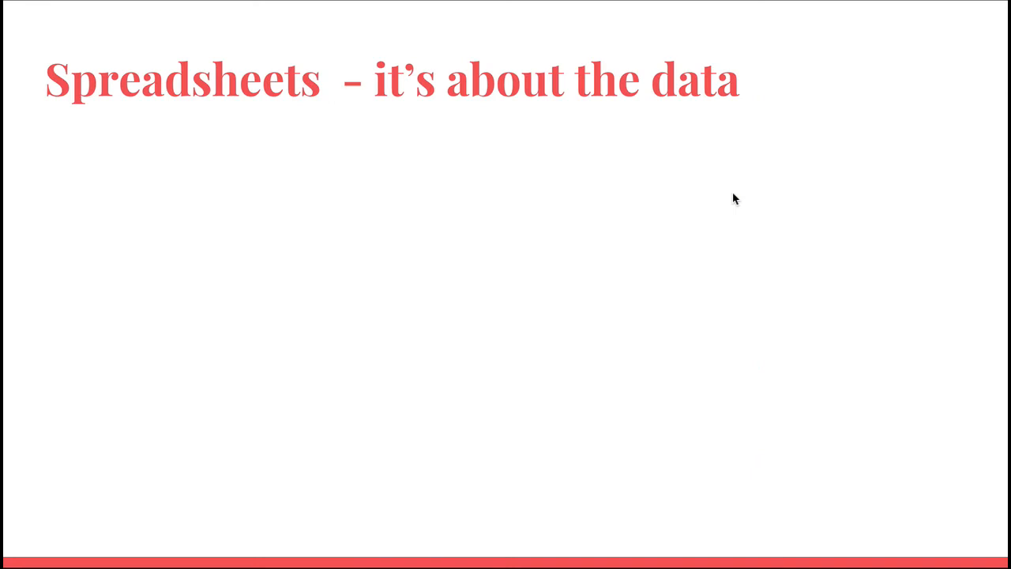
pyautogui.click(993, 27)
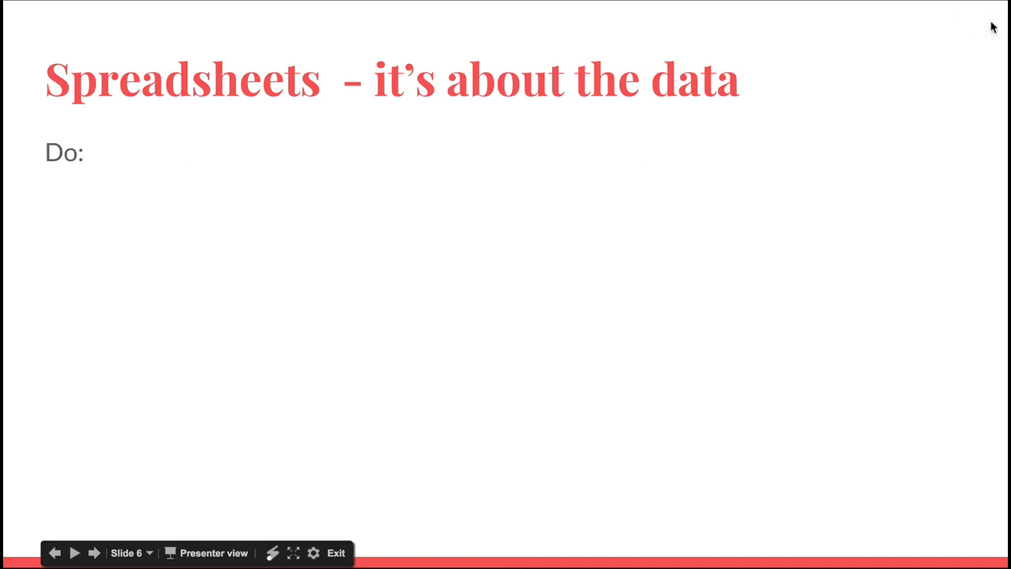
pyautogui.click(993, 27)
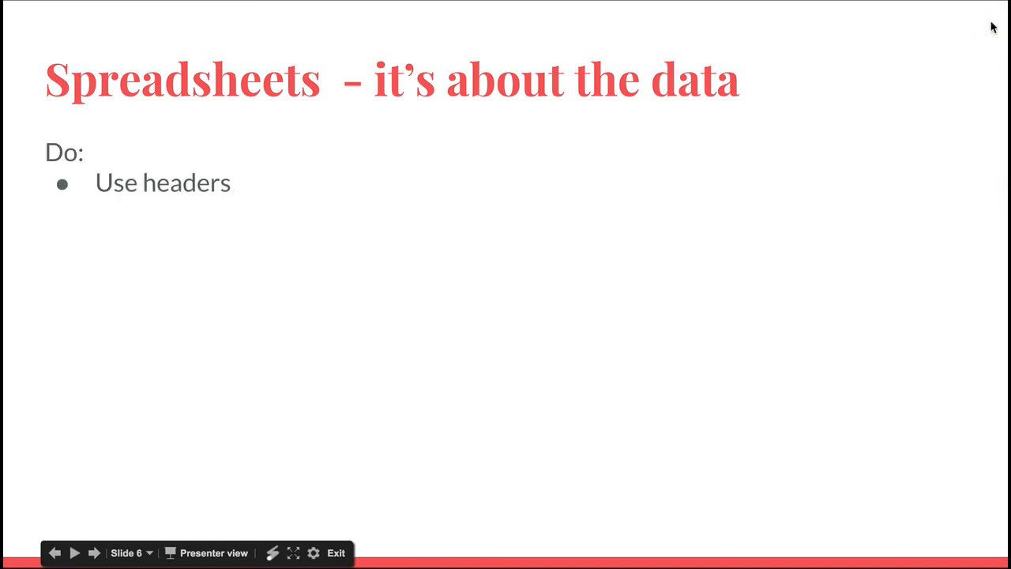
pyautogui.click(993, 26)
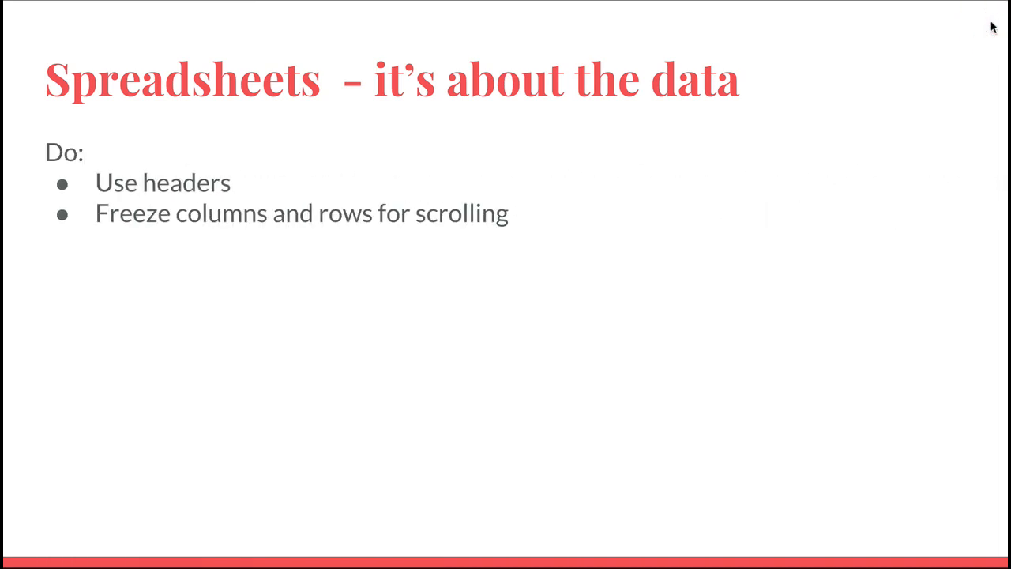
pyautogui.click(992, 27)
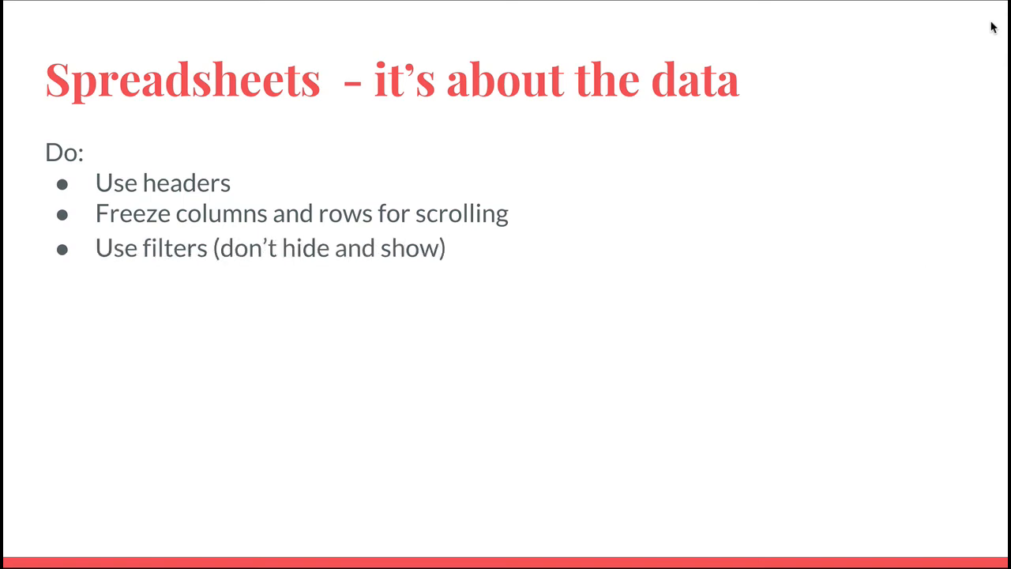